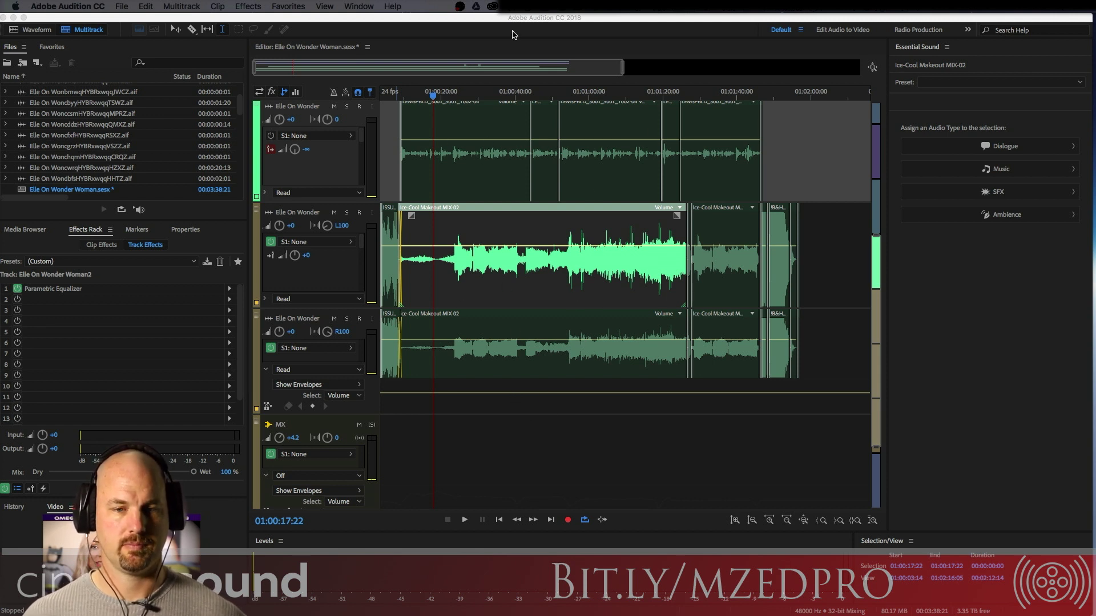
# Listen to about 15 seconds of the session, then bring up the Mixer with Option+2
pyautogui.moveTo(522, 22); pyautogui.dragTo(520, 21)
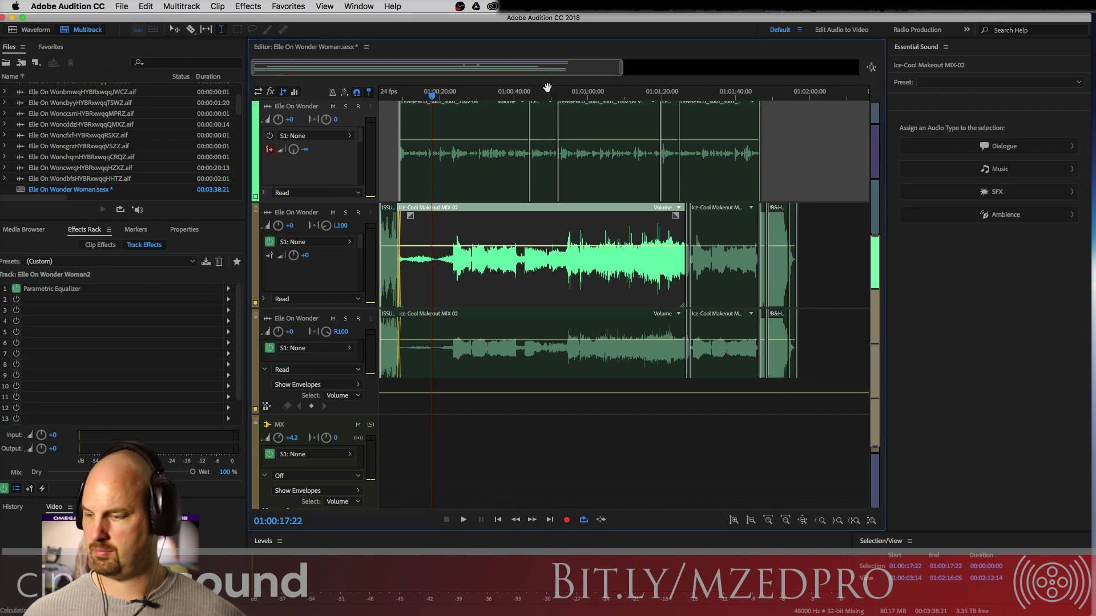
pyautogui.press('space')
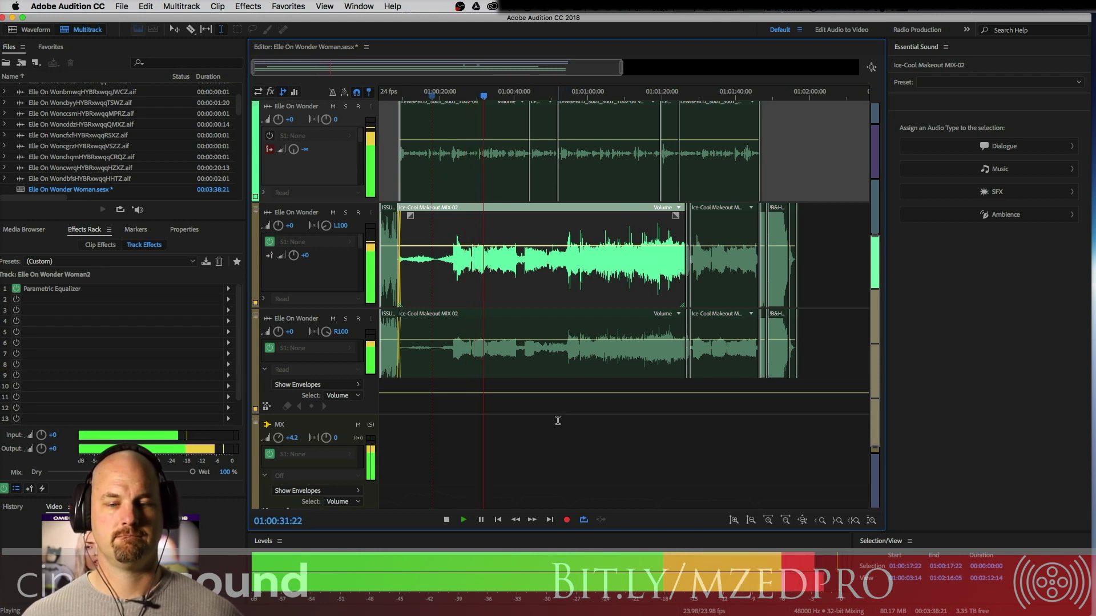
pyautogui.press('space')
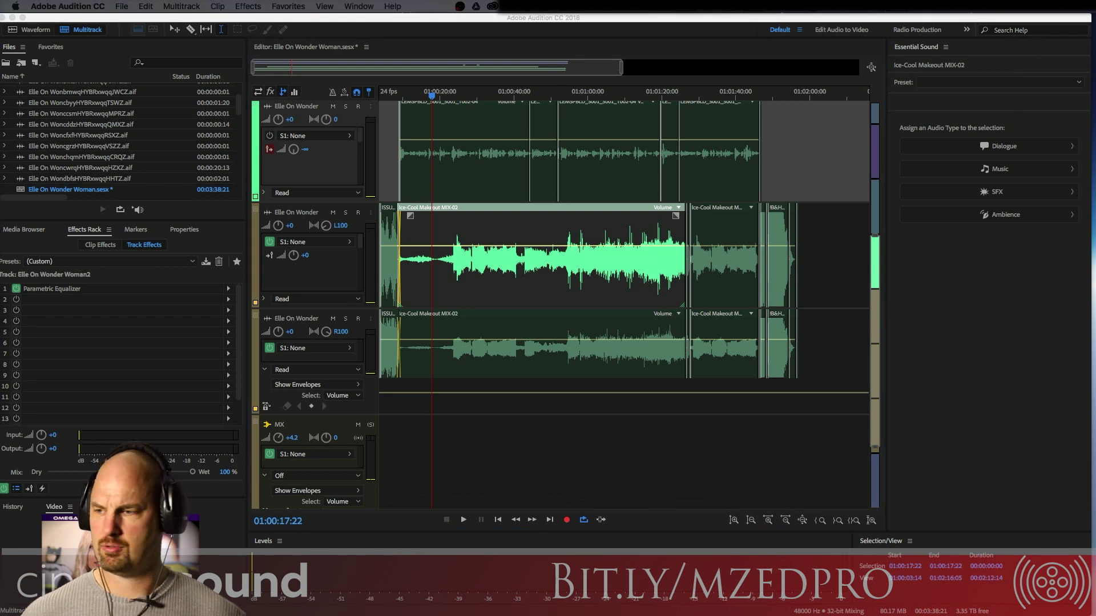
pyautogui.hotkey('alt', '2')
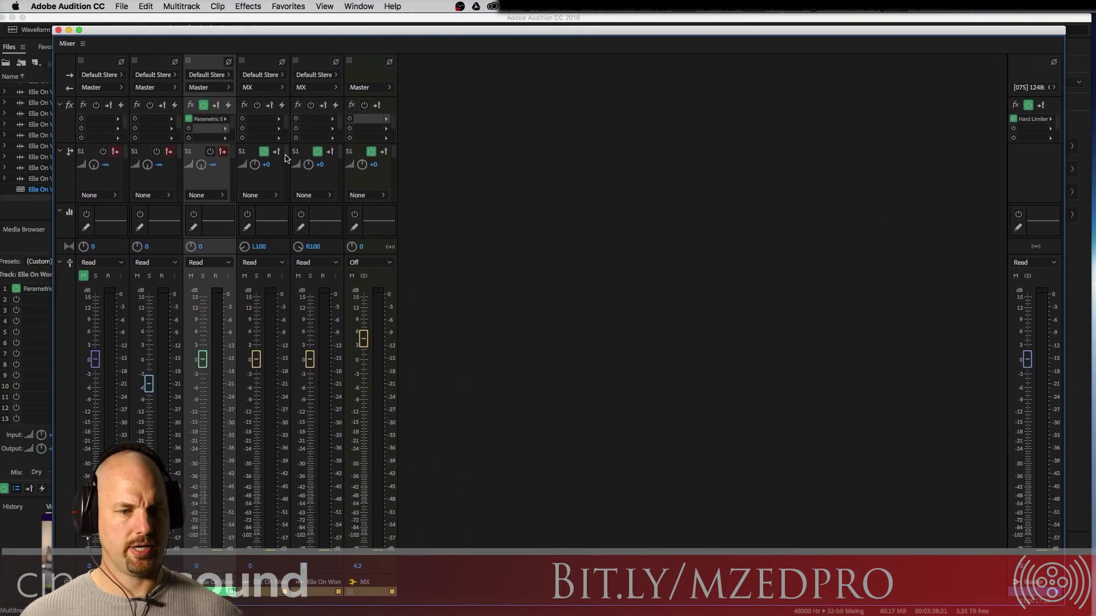
# Check levels briefly, then browse the dialogue slot's menu to VST3 > Effect > Waves > Vocal Rider Stereo
pyautogui.press('space')
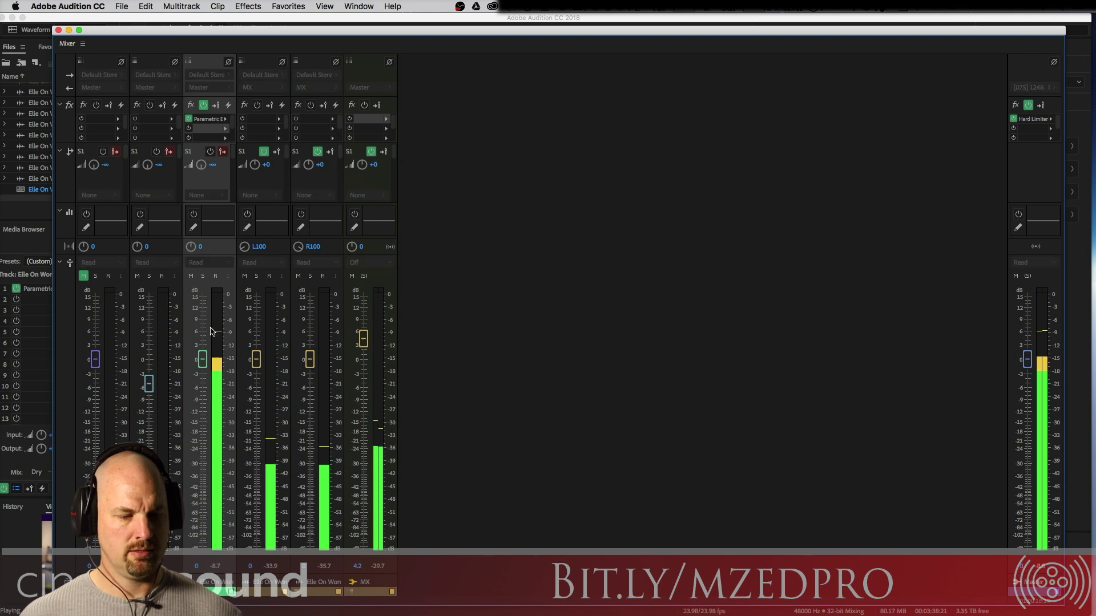
pyautogui.press('space')
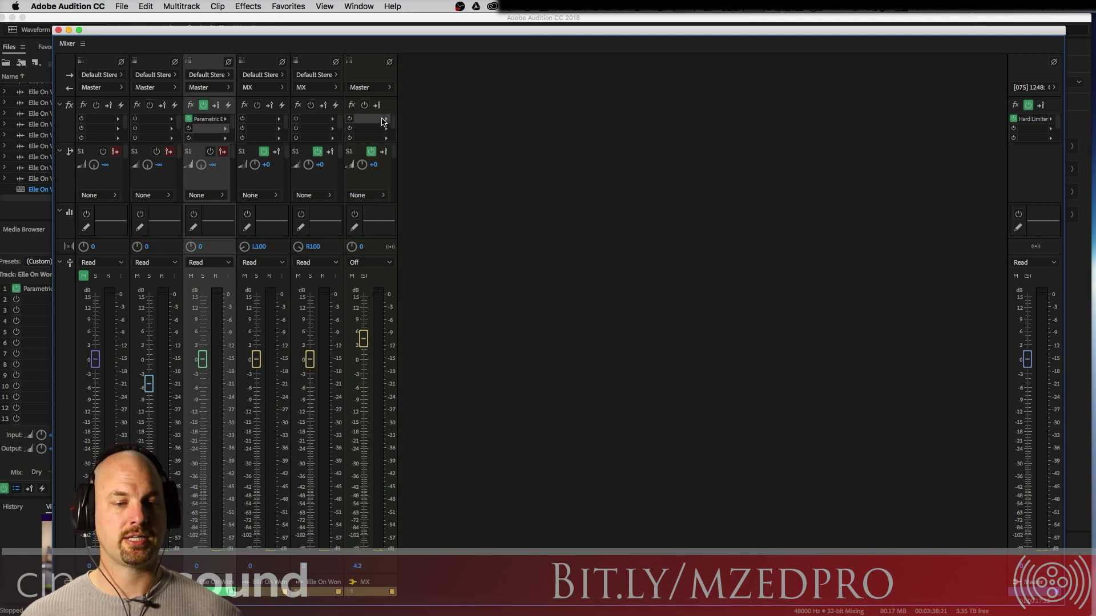
pyautogui.click(226, 131)
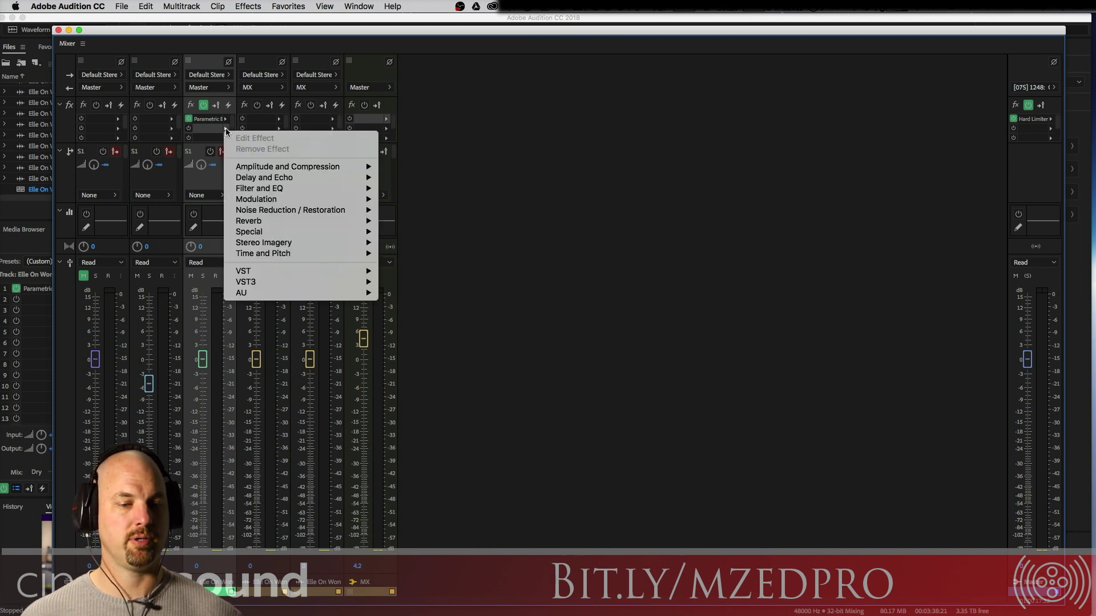
pyautogui.moveTo(323, 285)
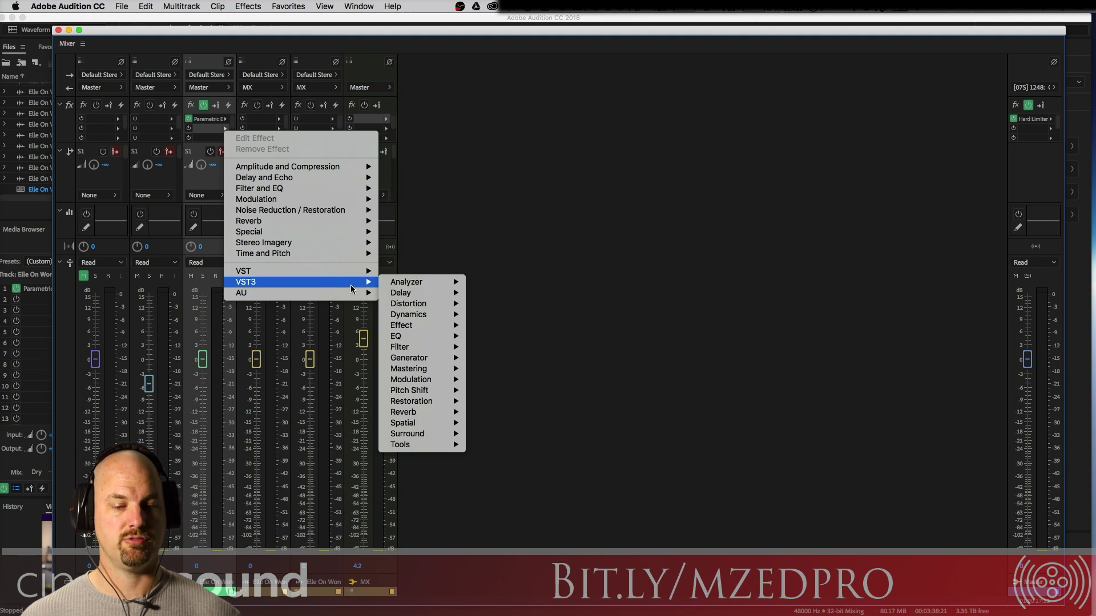
pyautogui.moveTo(445, 409)
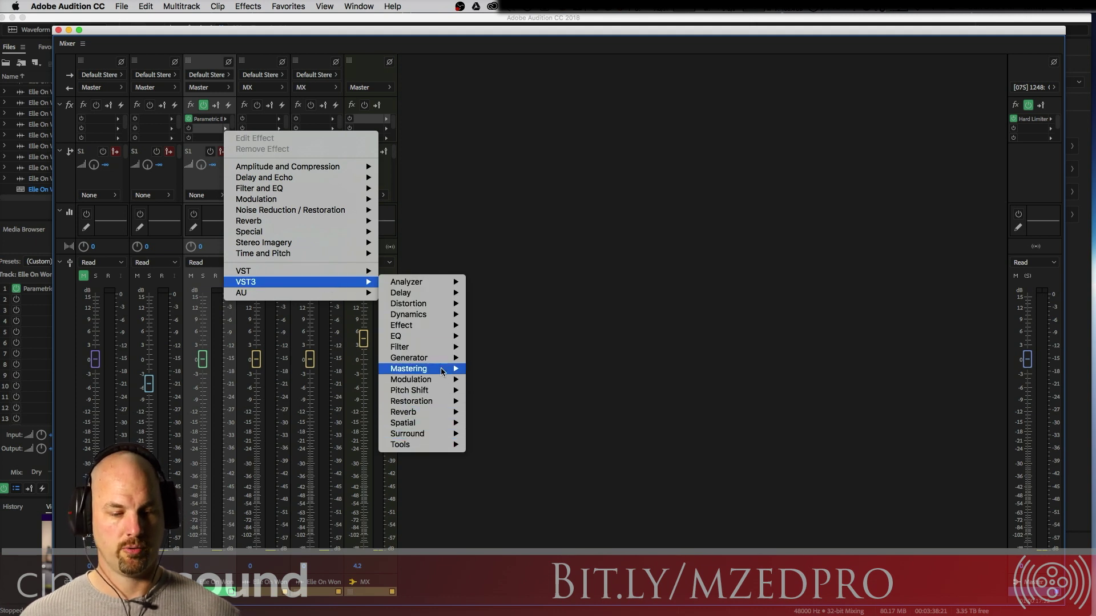
pyautogui.moveTo(441, 326)
pyautogui.moveTo(537, 387)
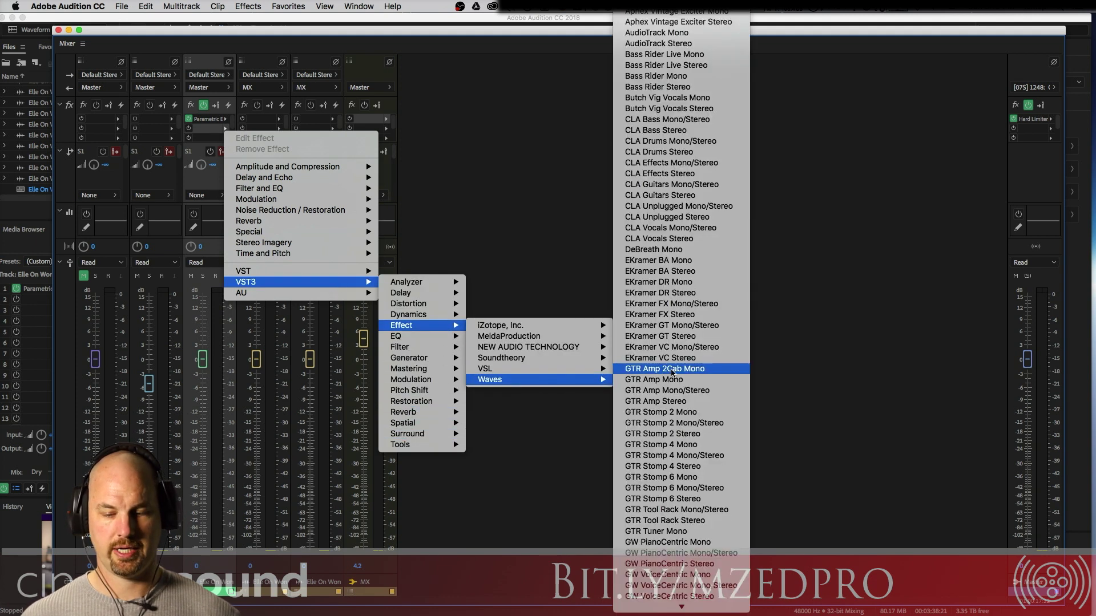
pyautogui.moveTo(723, 614)
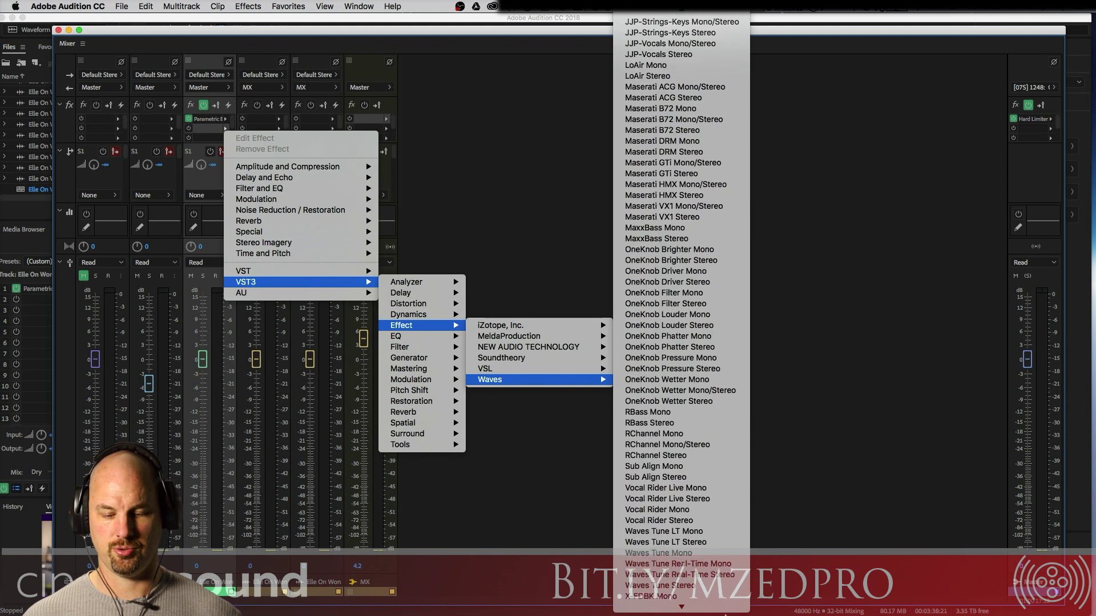
# Insert Vocal Rider Stereo on the dialogue track and listen to it riding
pyautogui.click(719, 521)
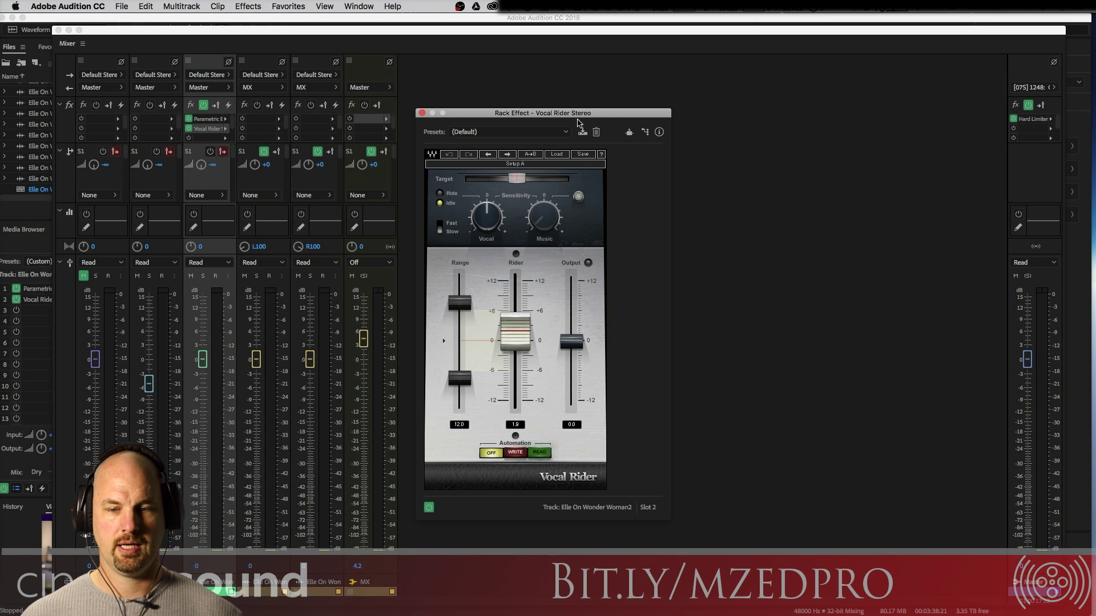
pyautogui.moveTo(586, 114); pyautogui.dragTo(666, 76)
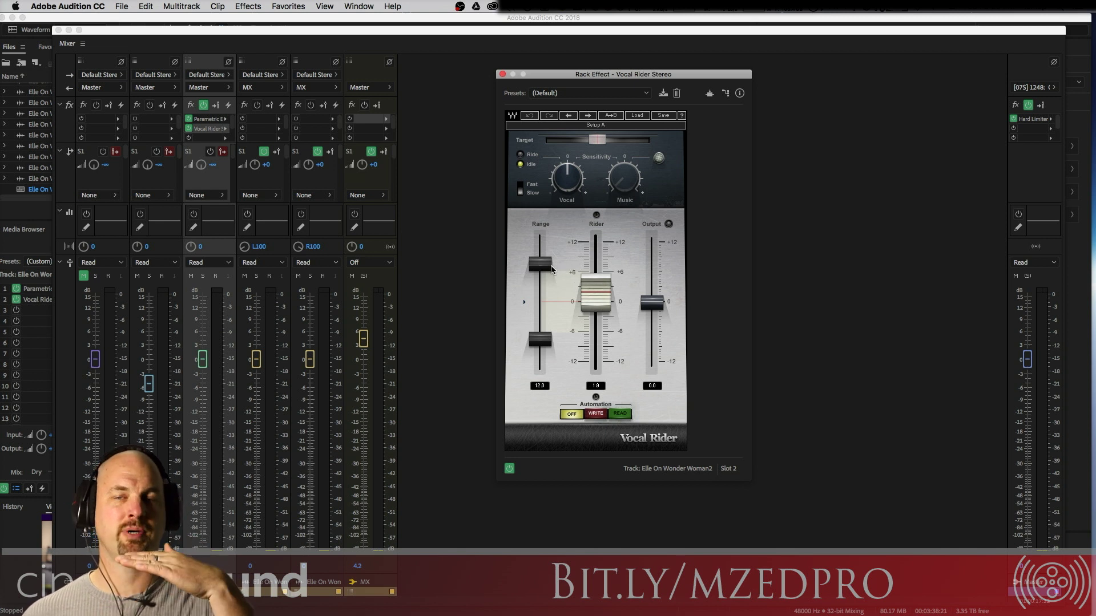
pyautogui.moveTo(549, 269)
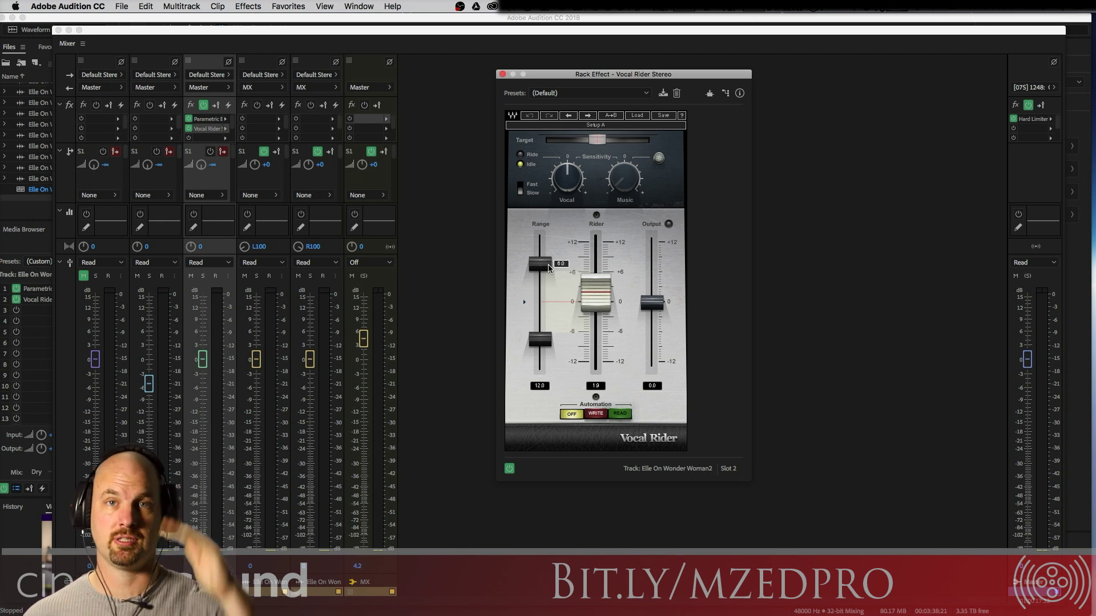
pyautogui.press('space')
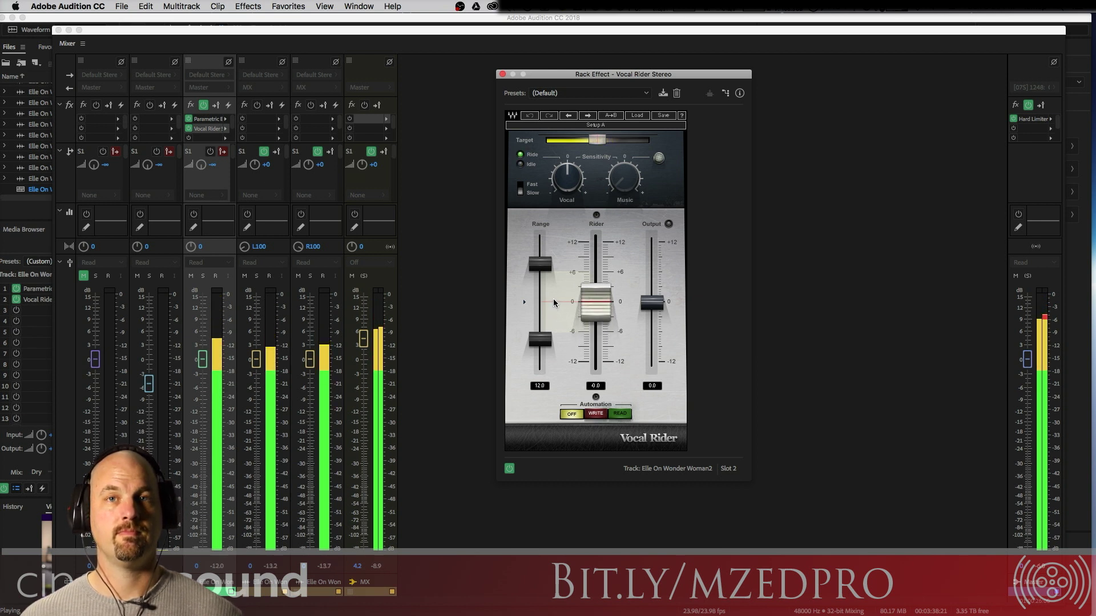
pyautogui.press('space')
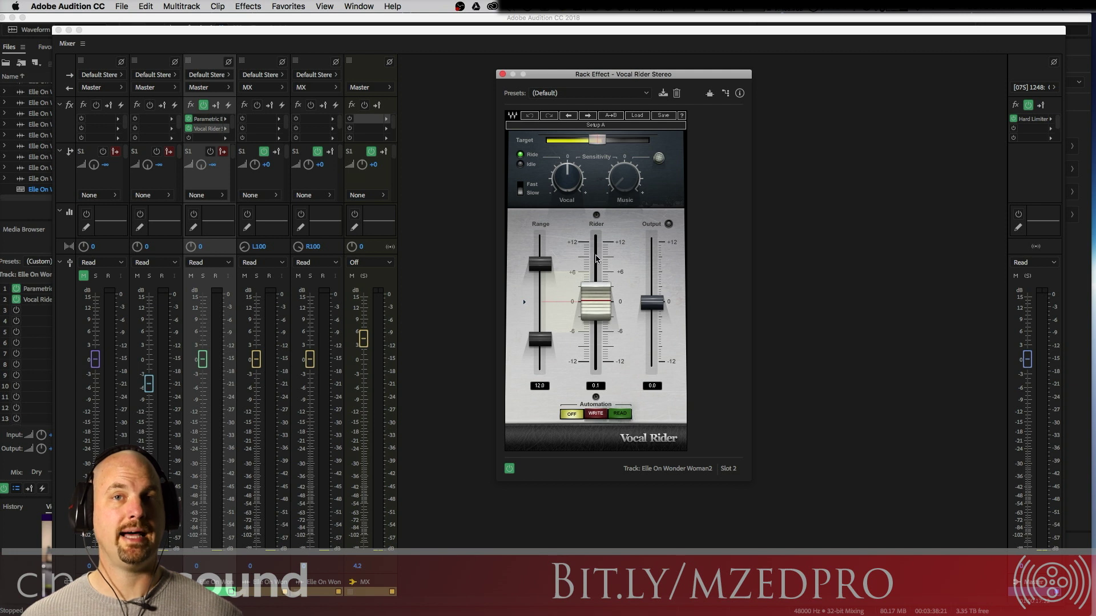
# Toggle the Fast/Slow speed and settle the Target level at about -14.7 while auditioning
pyautogui.click(521, 189)
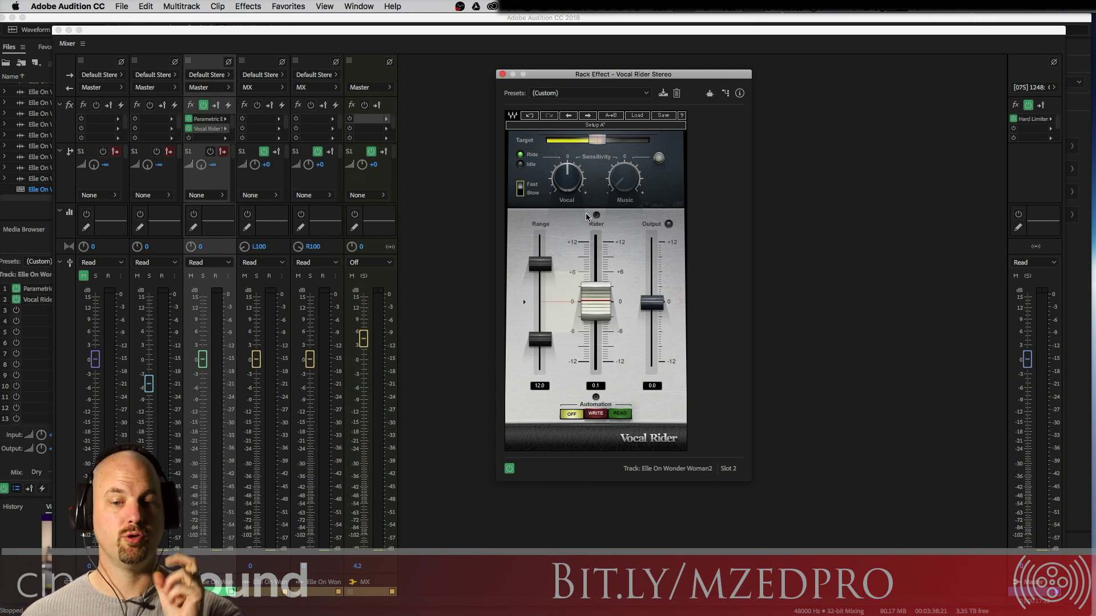
pyautogui.moveTo(597, 140)
pyautogui.mouseDown()
pyautogui.moveTo(549, 140)
pyautogui.moveTo(619, 140)
pyautogui.moveTo(609, 140)
pyautogui.mouseUp()
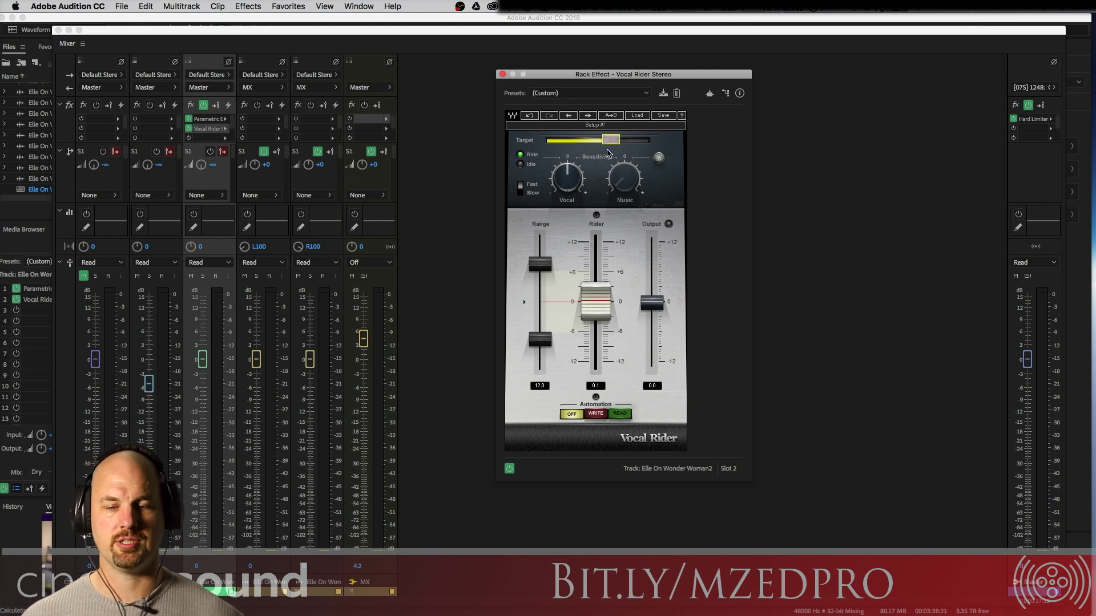
pyautogui.press('space')
pyautogui.moveTo(608, 151); pyautogui.dragTo(548, 140)
pyautogui.press('space')
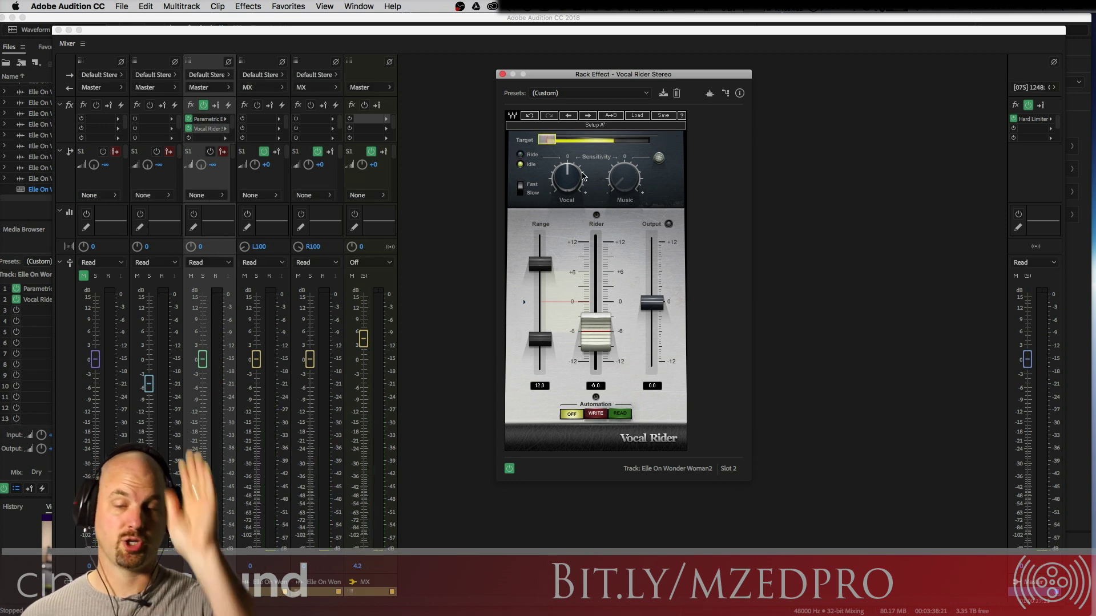
pyautogui.click(645, 139)
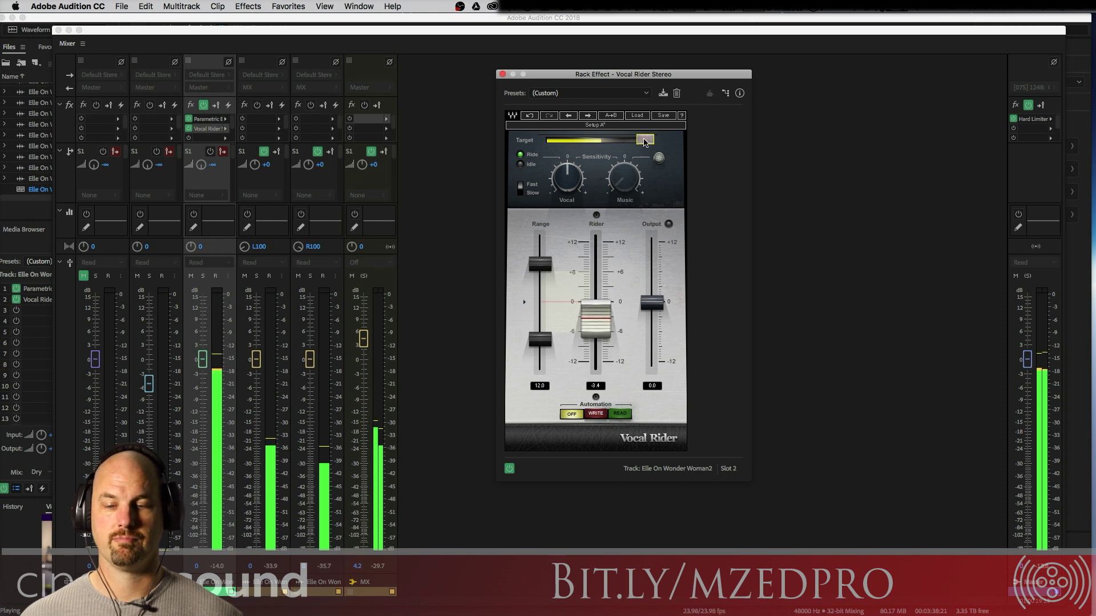
pyautogui.moveTo(645, 142); pyautogui.dragTo(635, 142)
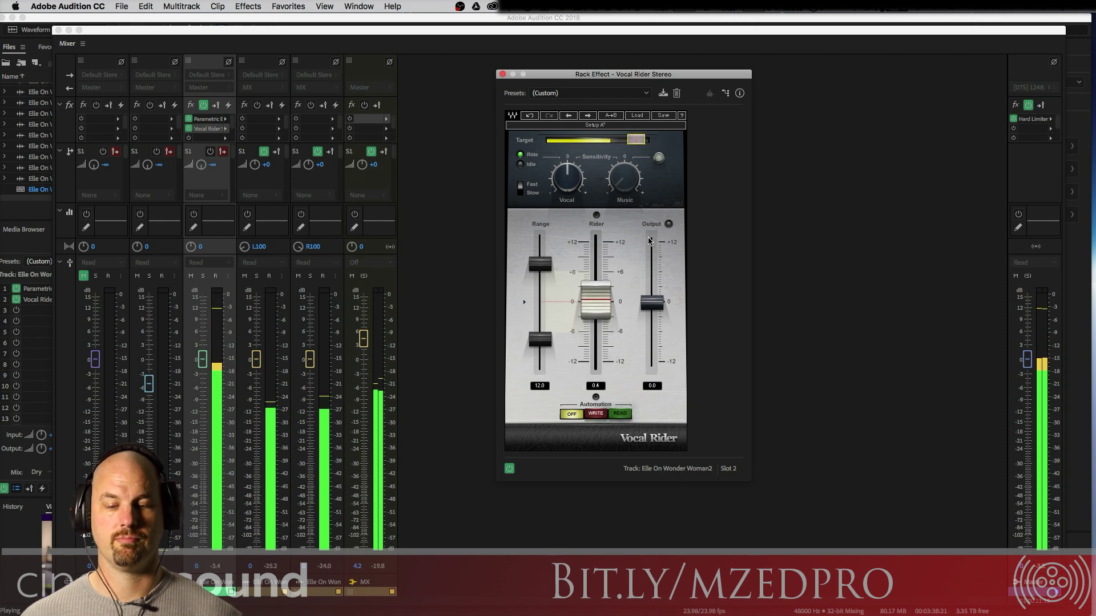
pyautogui.press('space')
pyautogui.moveTo(636, 140); pyautogui.dragTo(610, 140)
pyautogui.press('space')
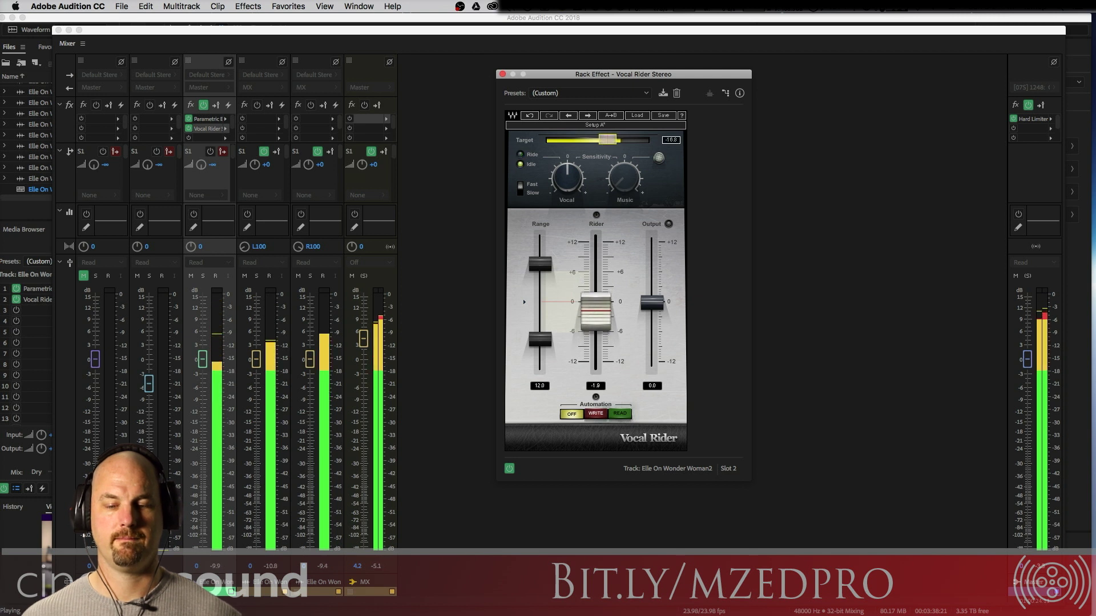
pyautogui.press('space')
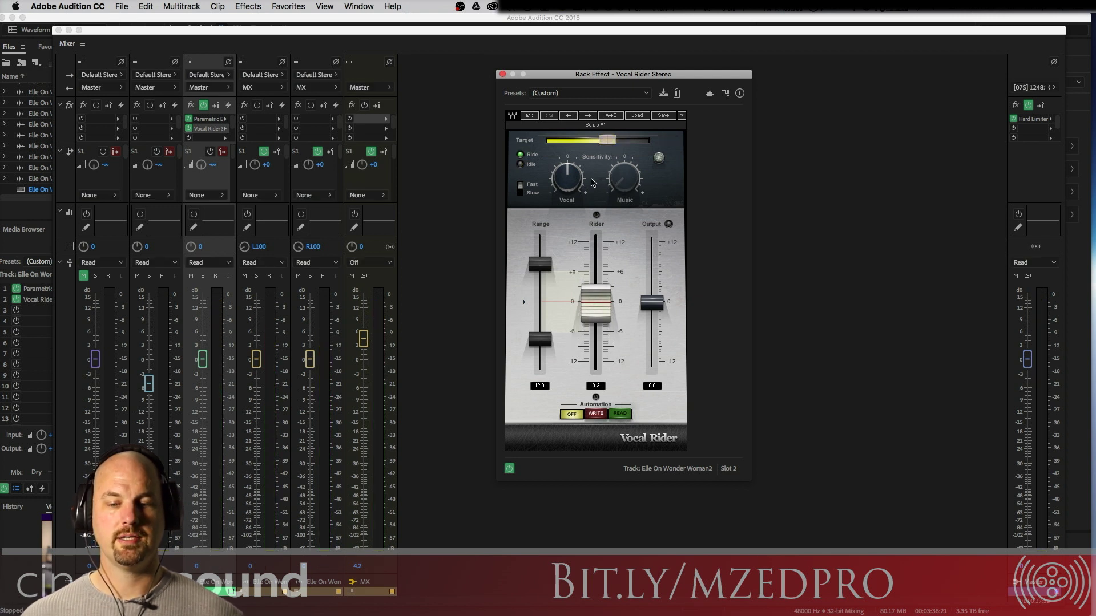
# Raise the Vocal sensitivity knob and replay to hear the change
pyautogui.moveTo(571, 180); pyautogui.dragTo(571, 163)
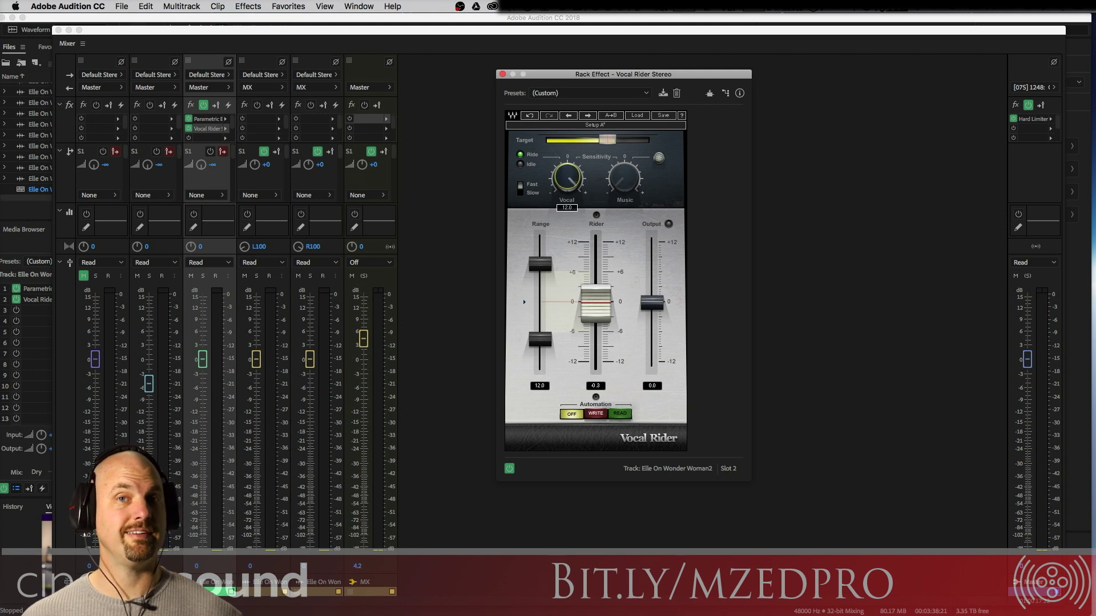
pyautogui.press('space')
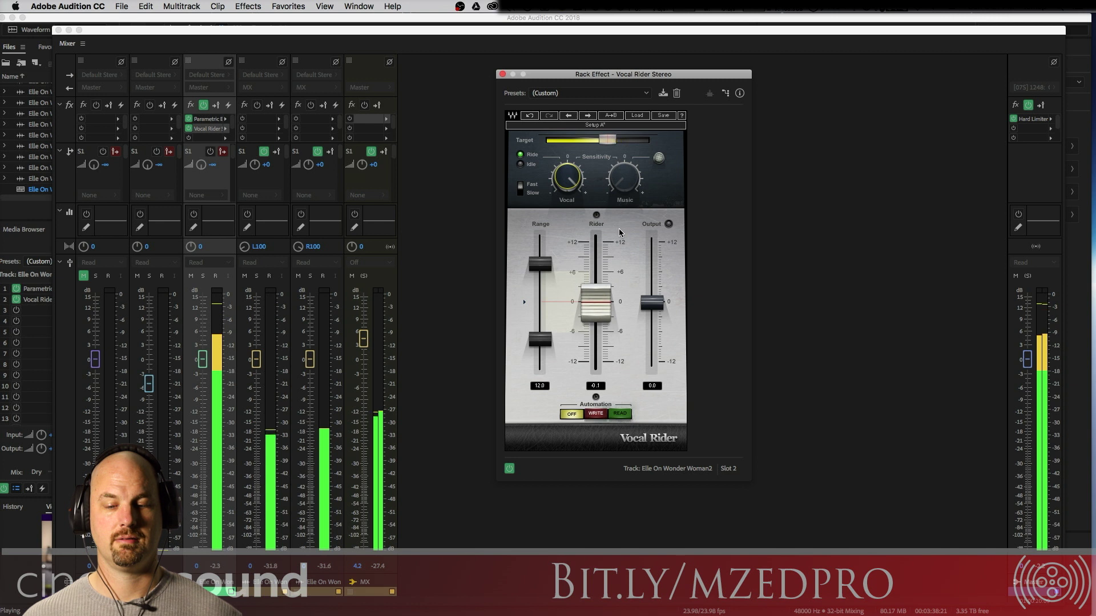
pyautogui.press('space')
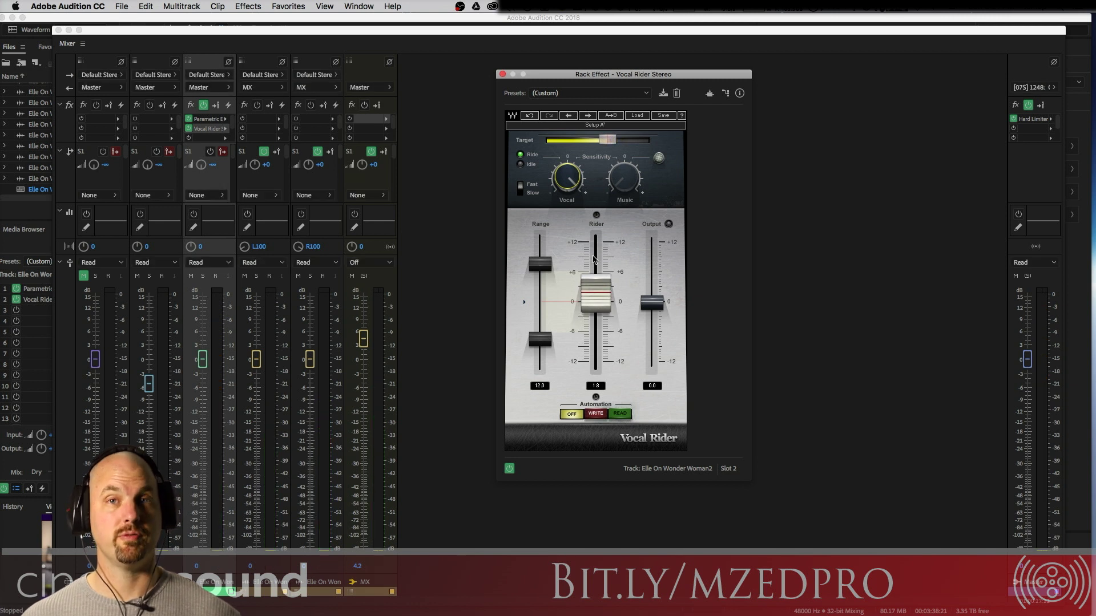
pyautogui.moveTo(567, 180)
pyautogui.press('space')
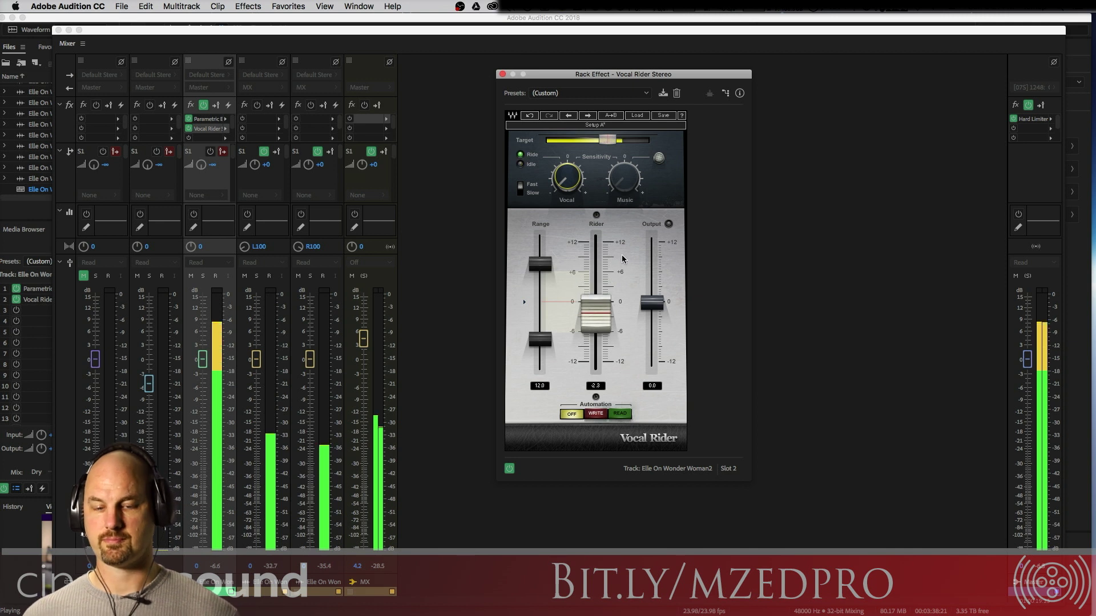
pyautogui.press('space')
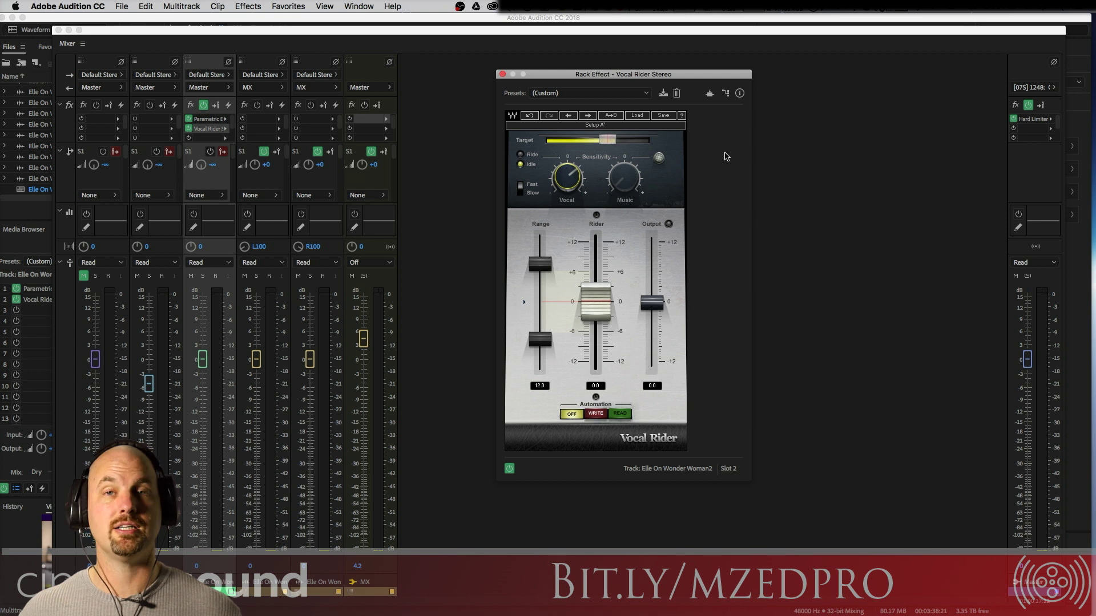
# Set the side-chain input to stereo and route the MX bus to Vocal Rider Stereo (Elle On Wonder Woman2 - Slot 2)
pyautogui.click(710, 93)
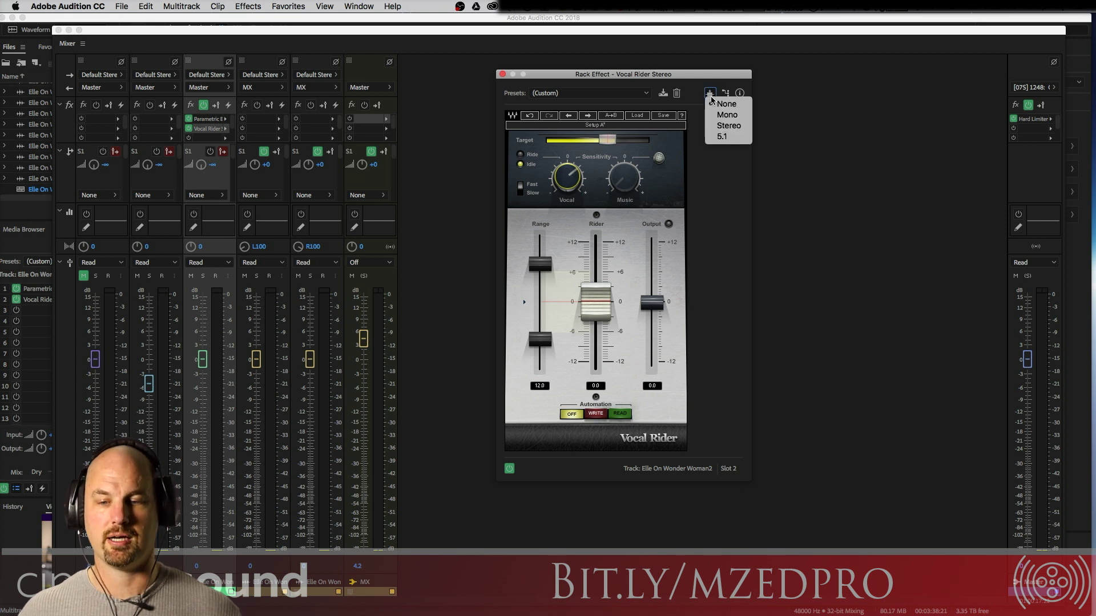
pyautogui.click(738, 126)
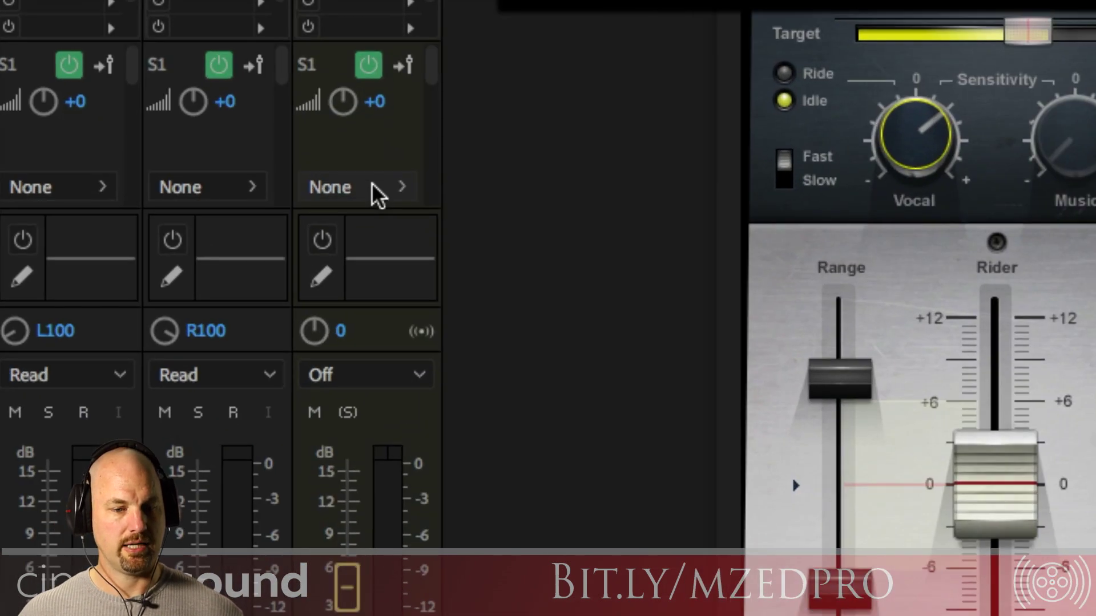
pyautogui.click(374, 194)
pyautogui.moveTo(572, 303)
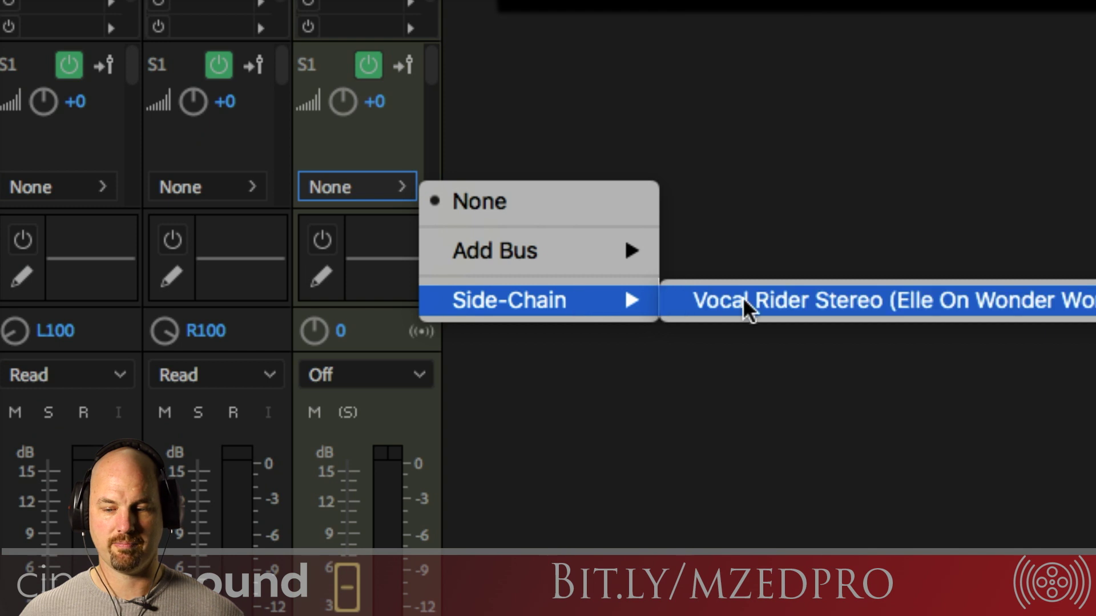
pyautogui.click(816, 302)
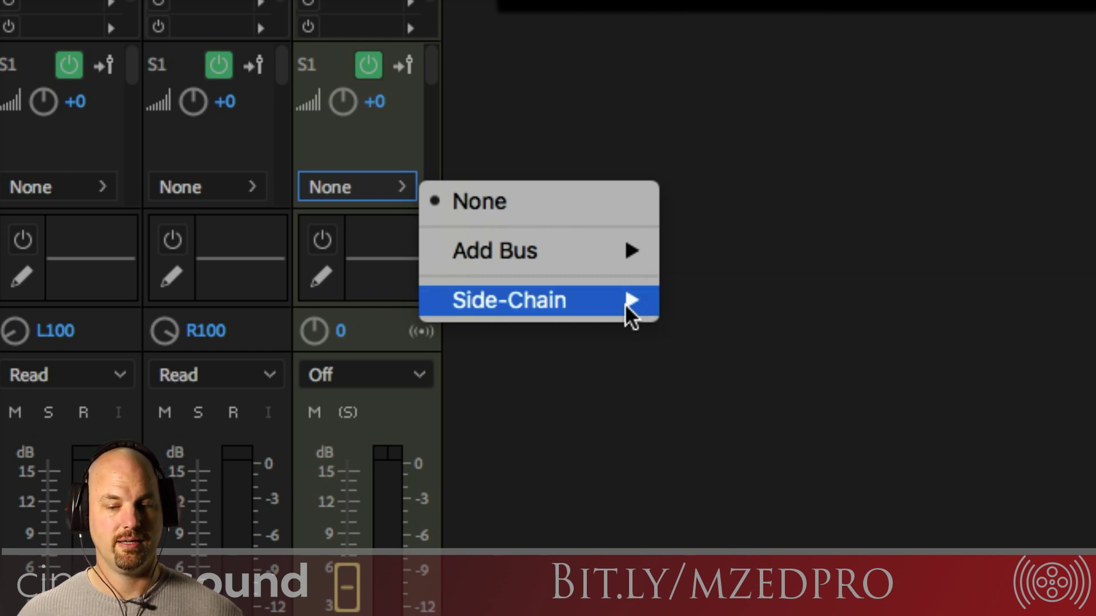
pyautogui.moveTo(571, 300)
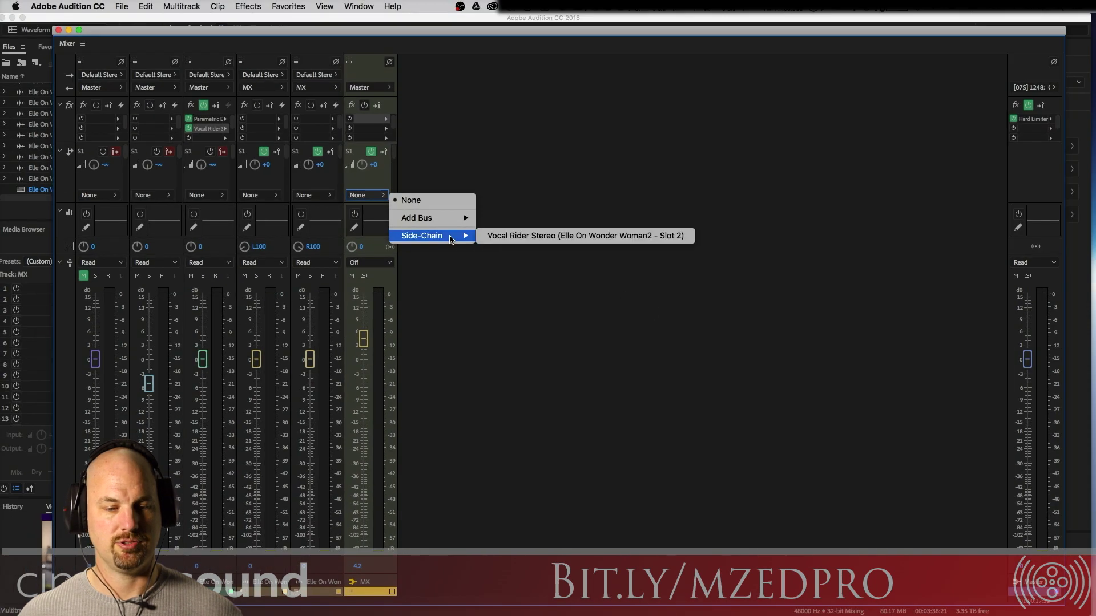
pyautogui.click(844, 305)
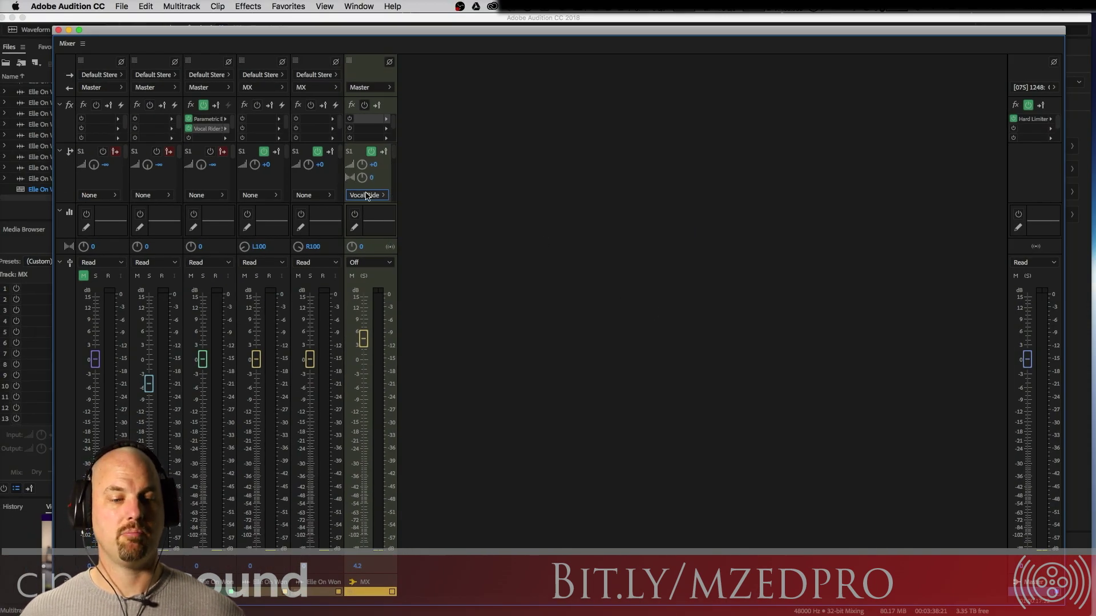
# Open the Vocal Rider settings and turn up Music sensitivity while playing the mix
pyautogui.doubleClick(210, 129)
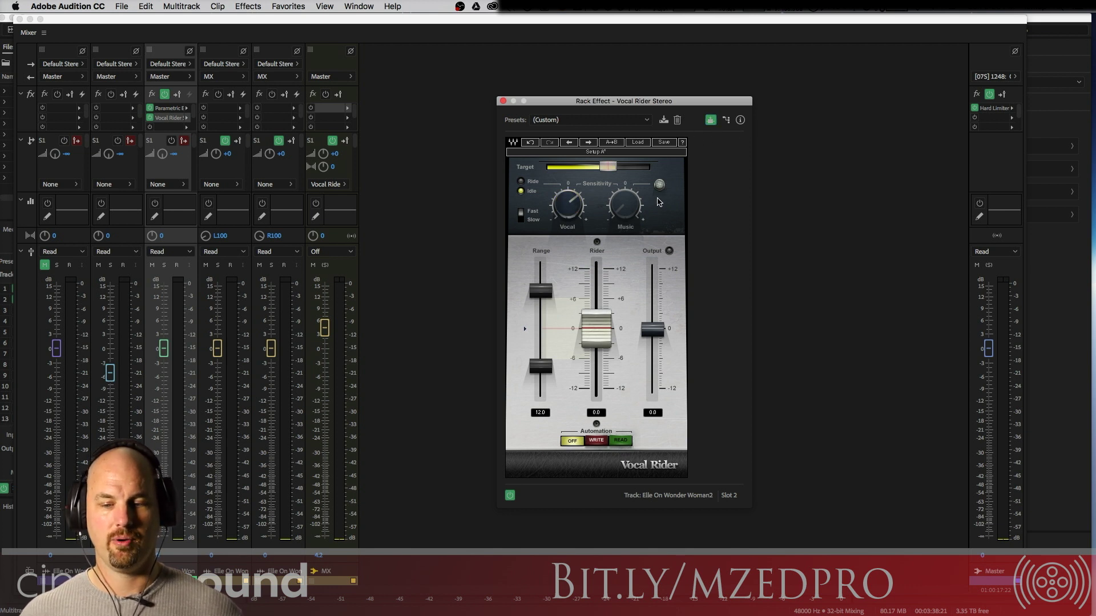
pyautogui.press('space')
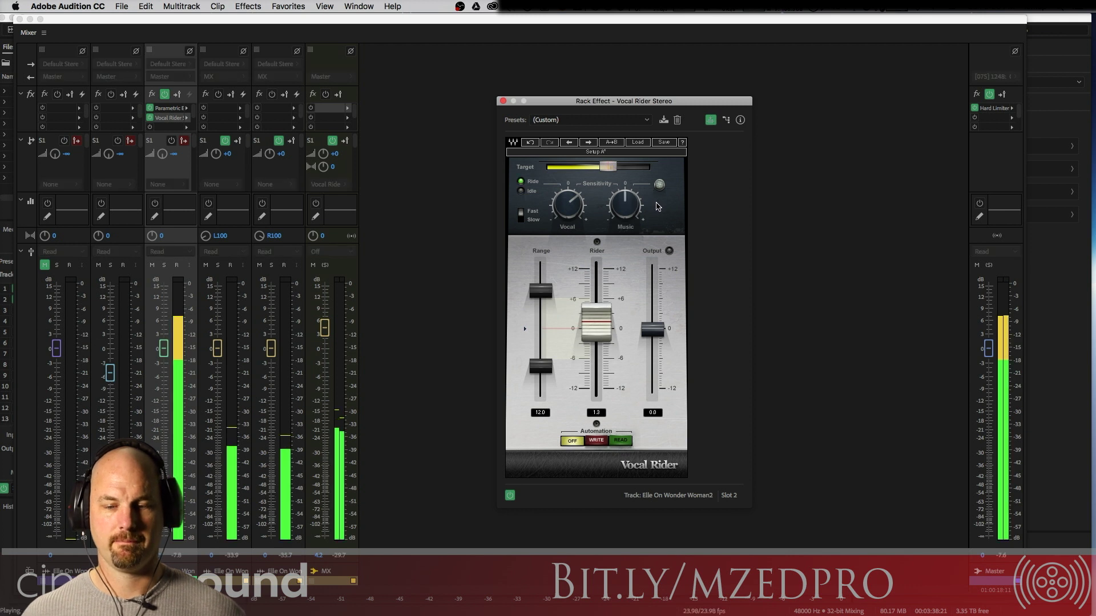
pyautogui.press('space')
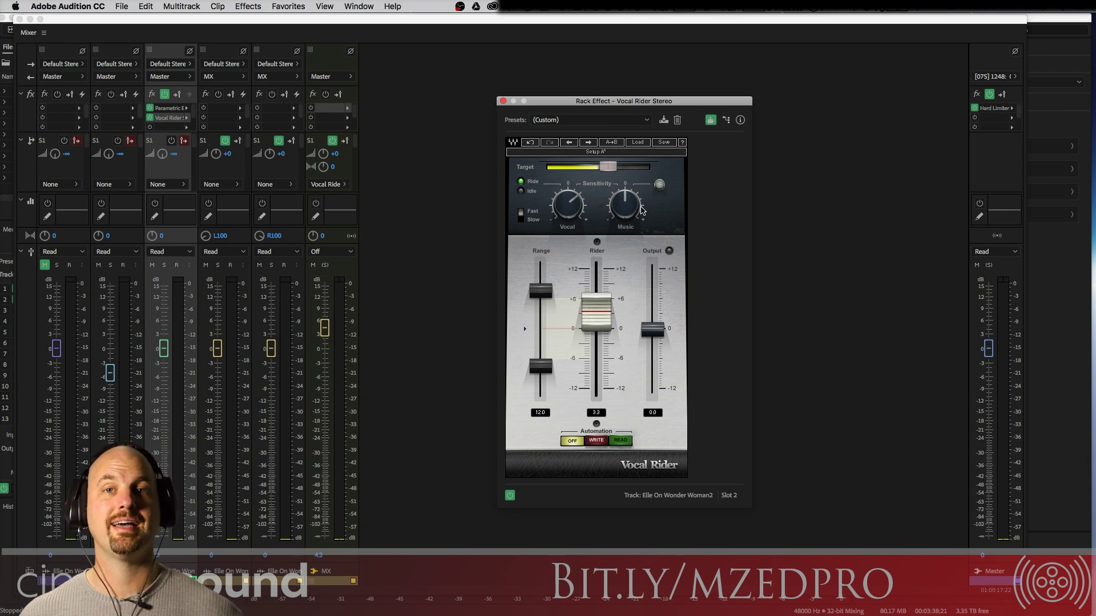
pyautogui.press('space')
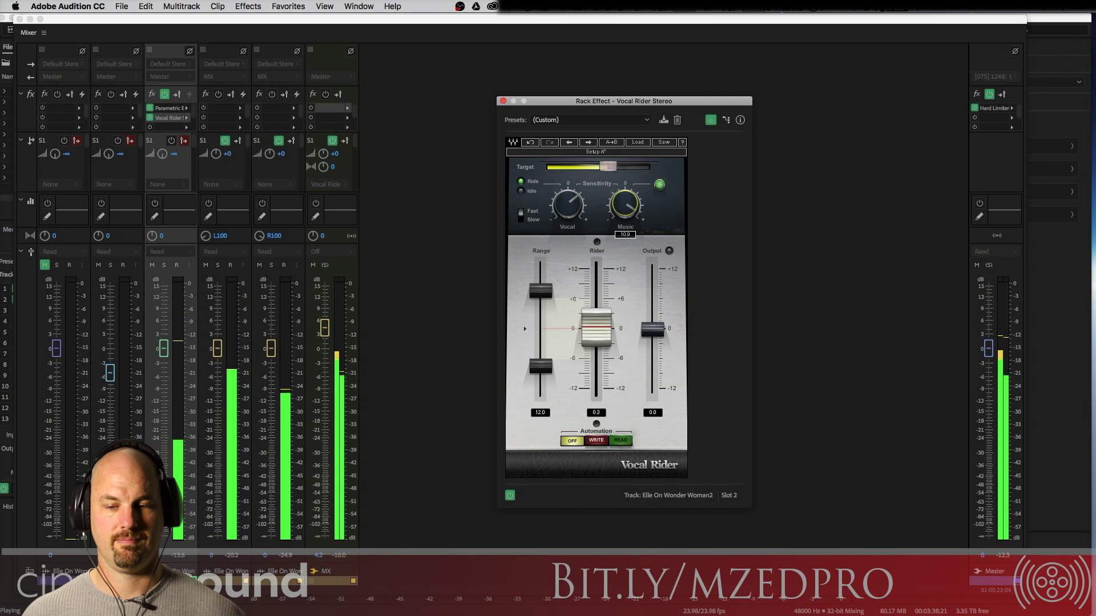
pyautogui.moveTo(634, 204)
pyautogui.mouseDown()
pyautogui.moveTo(633, 188)
pyautogui.moveTo(626, 207)
pyautogui.mouseUp()
pyautogui.press('space')
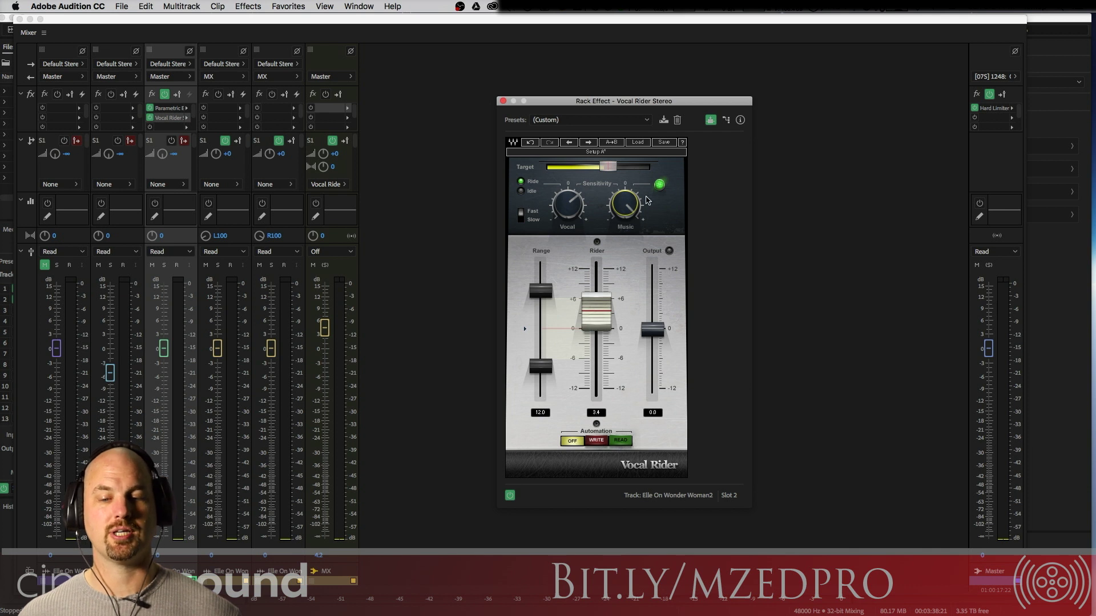
# Resume playback and return from the full mixer to the multitrack editor
pyautogui.press('space')
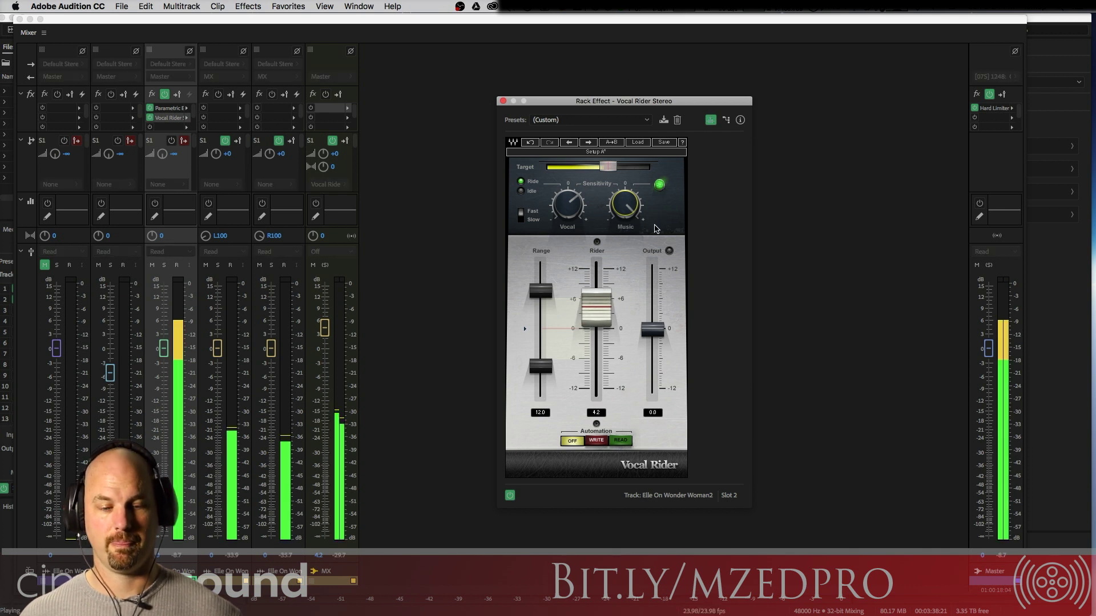
pyautogui.click(590, 22)
pyautogui.doubleClick(590, 23)
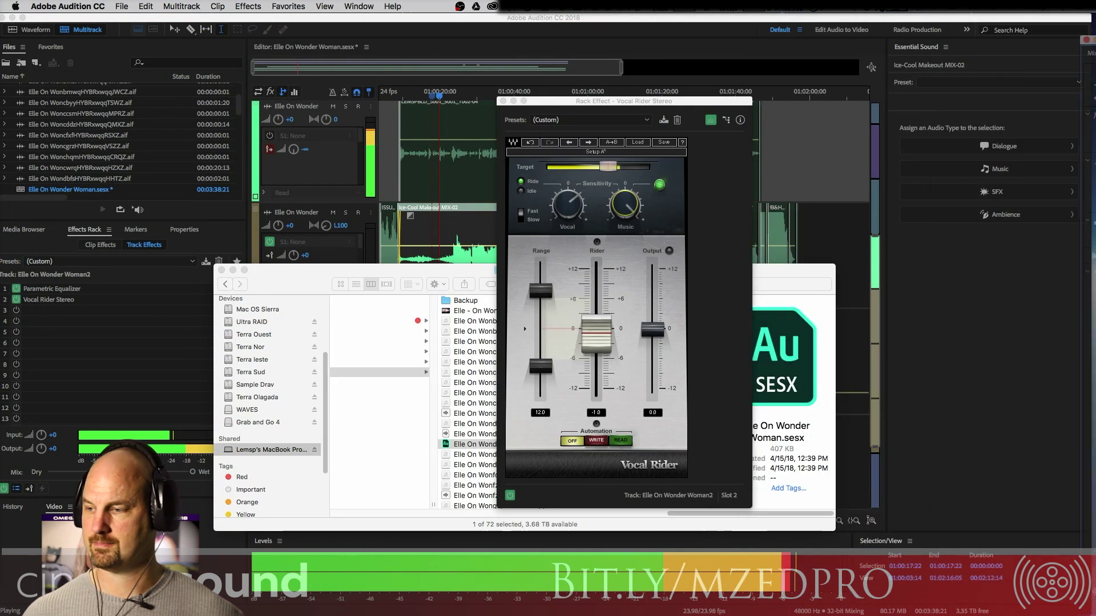
pyautogui.click(558, 87)
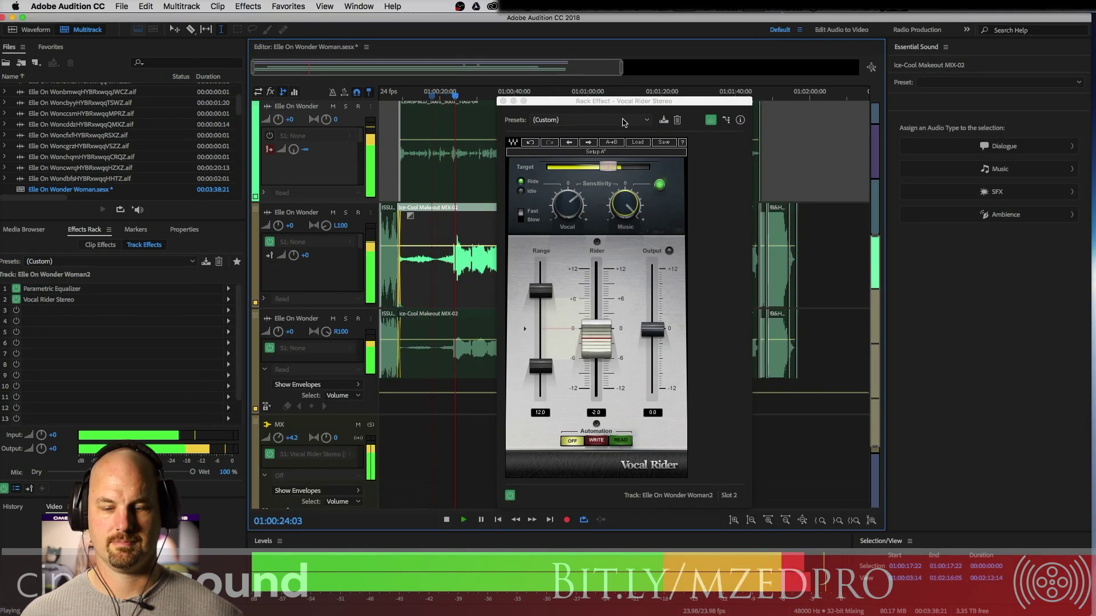
# Move the Vocal Rider window aside and widen its Range to 16.0
pyautogui.moveTo(648, 103); pyautogui.dragTo(723, 55)
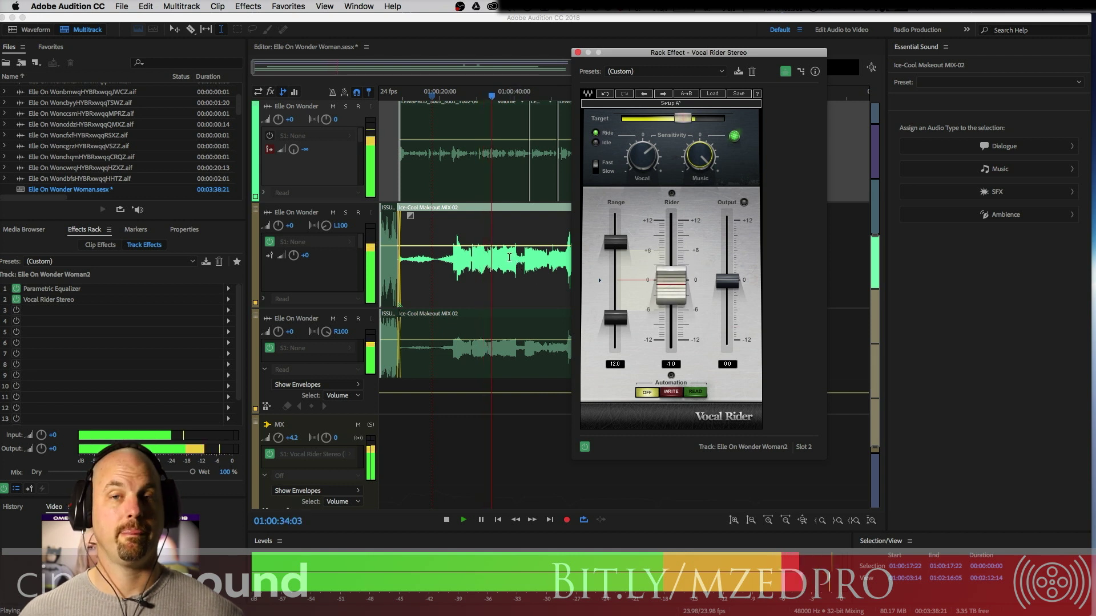
pyautogui.press('space')
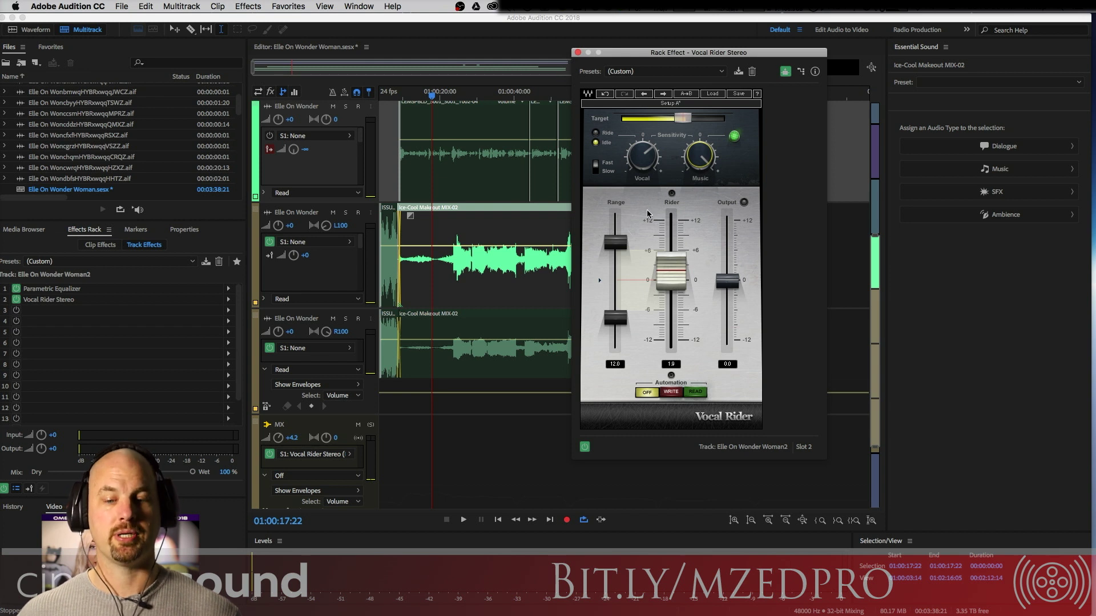
pyautogui.moveTo(610, 245); pyautogui.dragTo(615, 226)
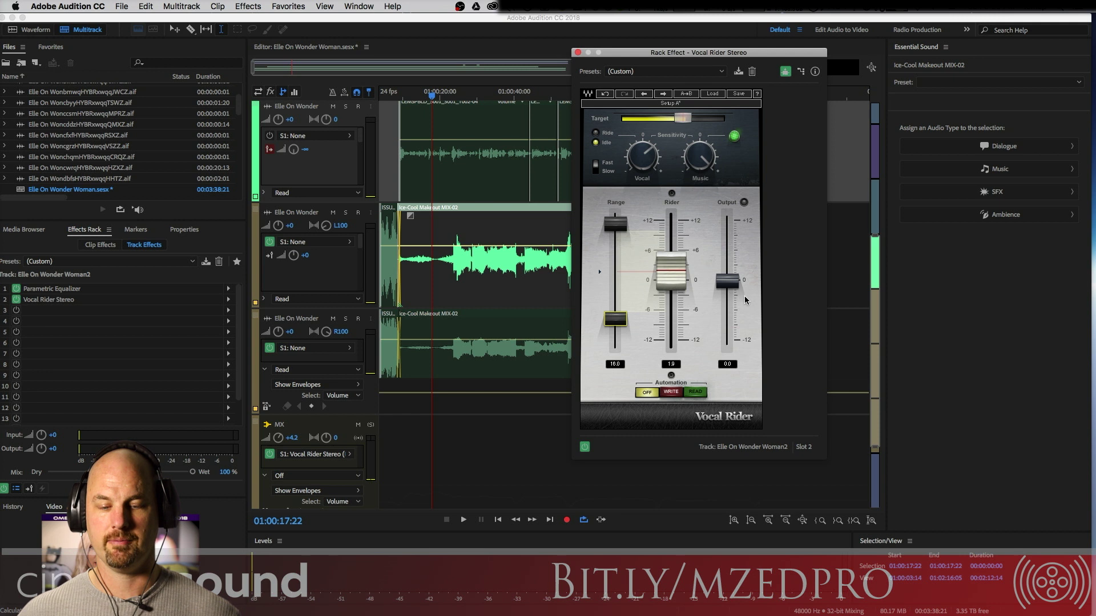
# Raise the Vocal Rider Output to 1.4 and check the dialogue from 01:00:34:23
pyautogui.press('space')
pyautogui.moveTo(727, 281); pyautogui.dragTo(728, 274)
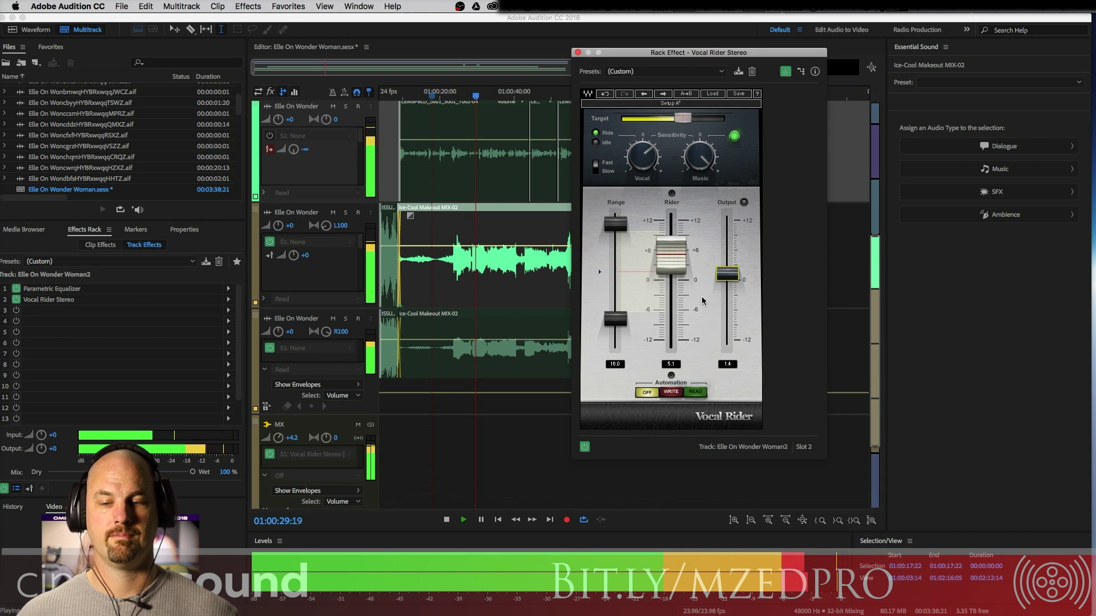
pyautogui.press('space')
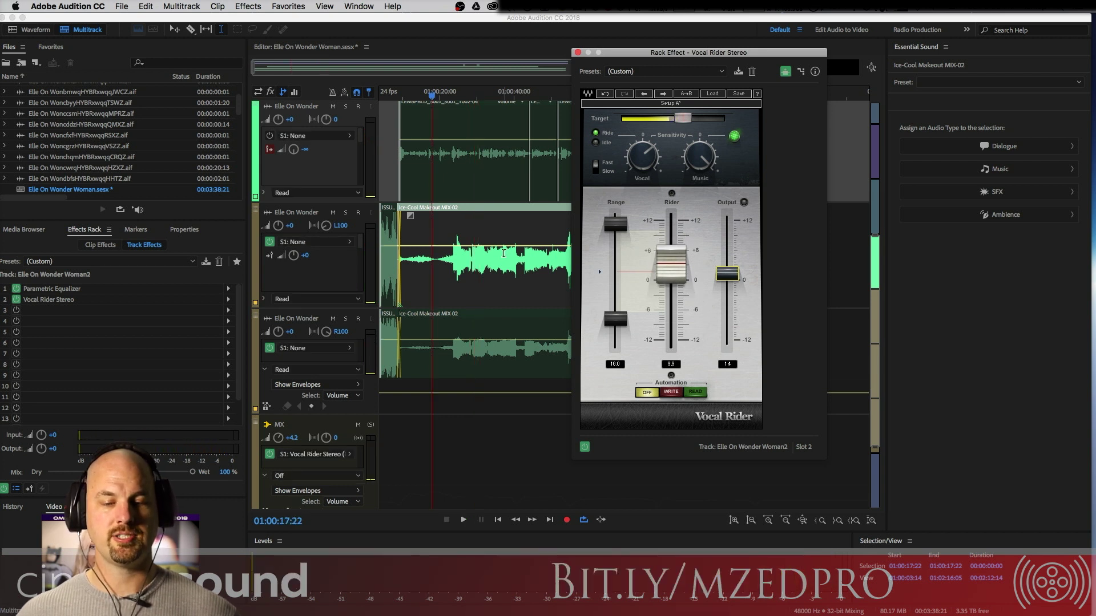
pyautogui.click(495, 254)
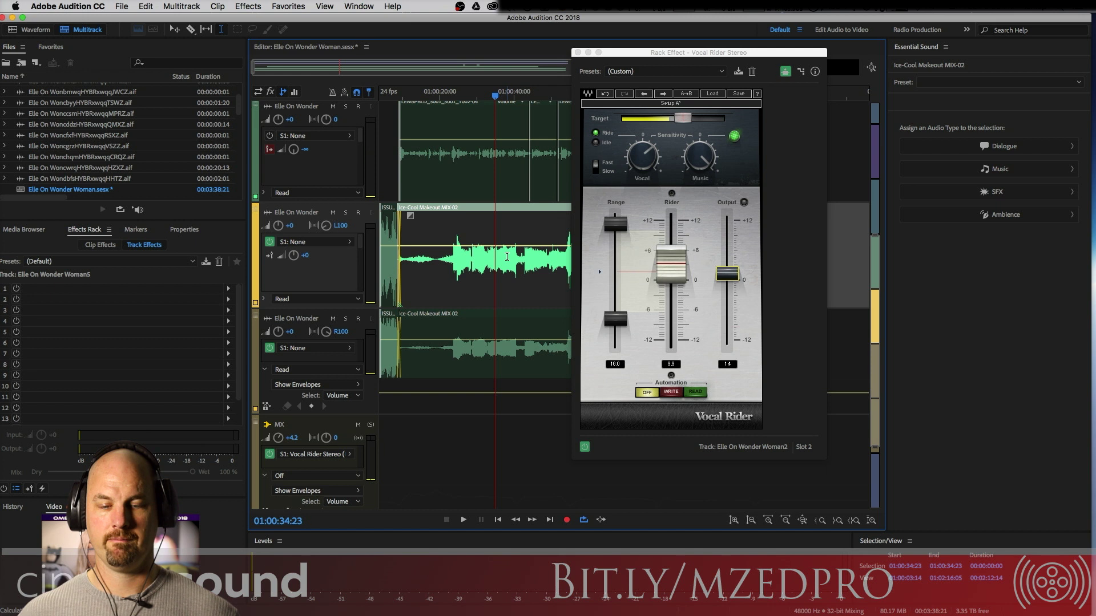
pyautogui.press('space')
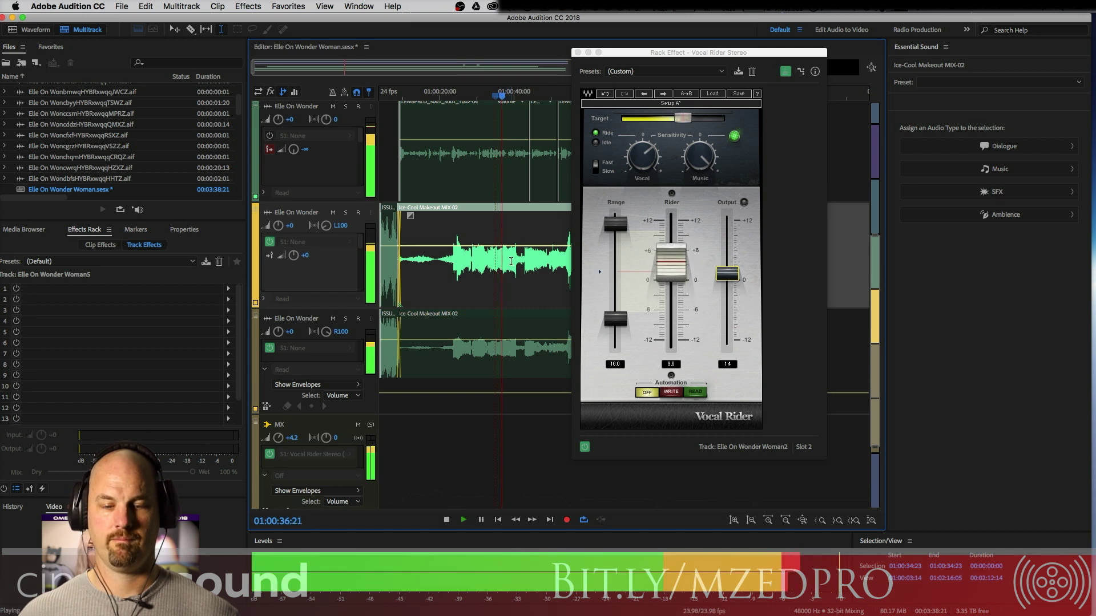
pyautogui.click(511, 260)
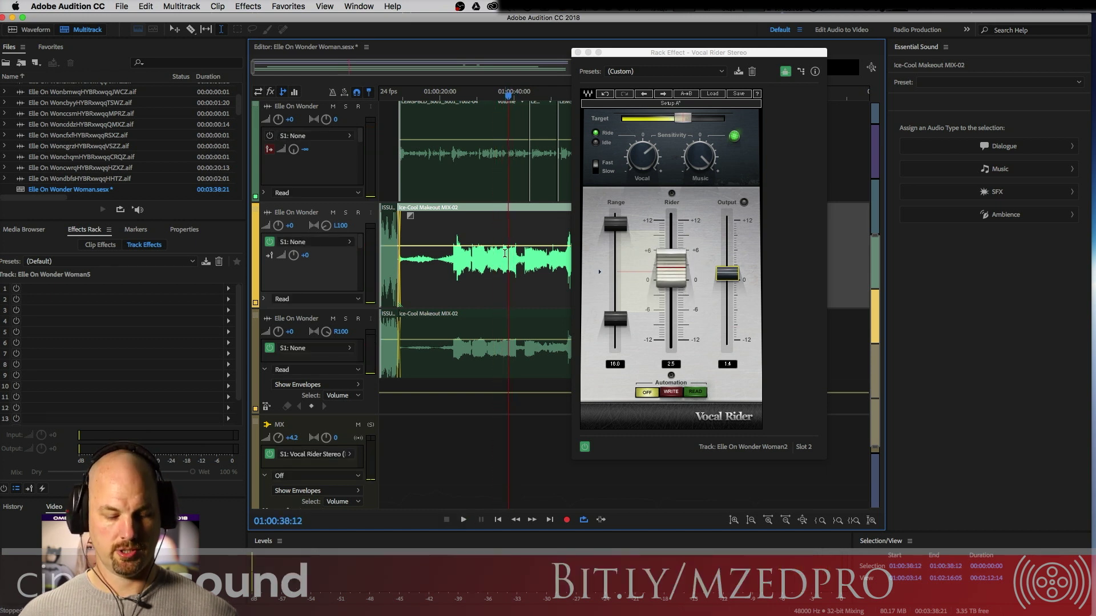
pyautogui.scroll(4, 505, 253)
# Switch off Music sensitivity and replay the passage to hear Vocal Rider without it
pyautogui.moveTo(675, 53); pyautogui.dragTo(911, 51)
pyautogui.press('space')
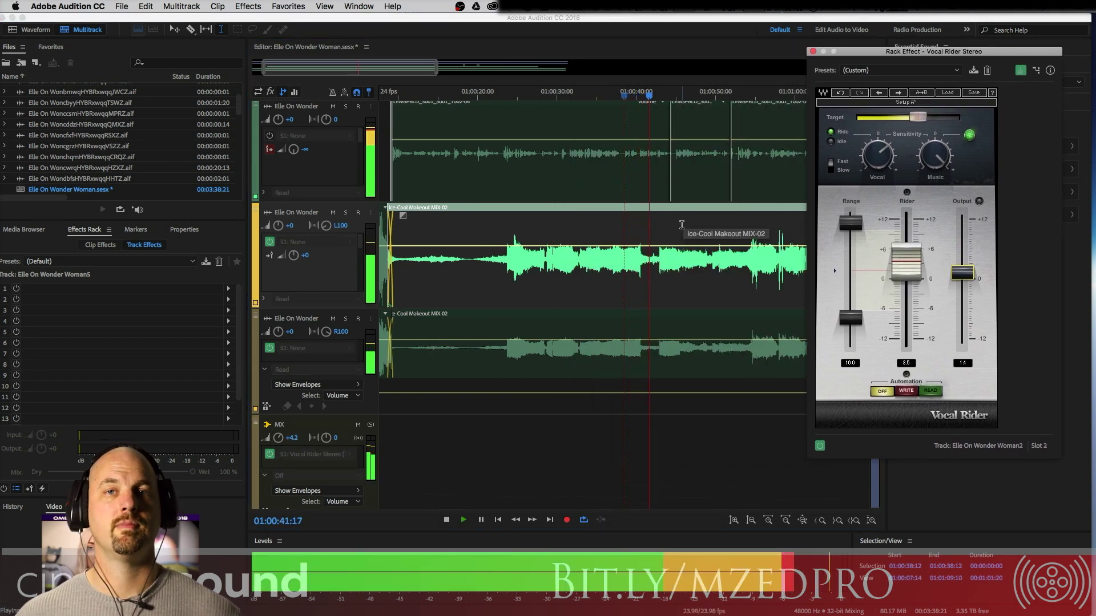
pyautogui.press('space')
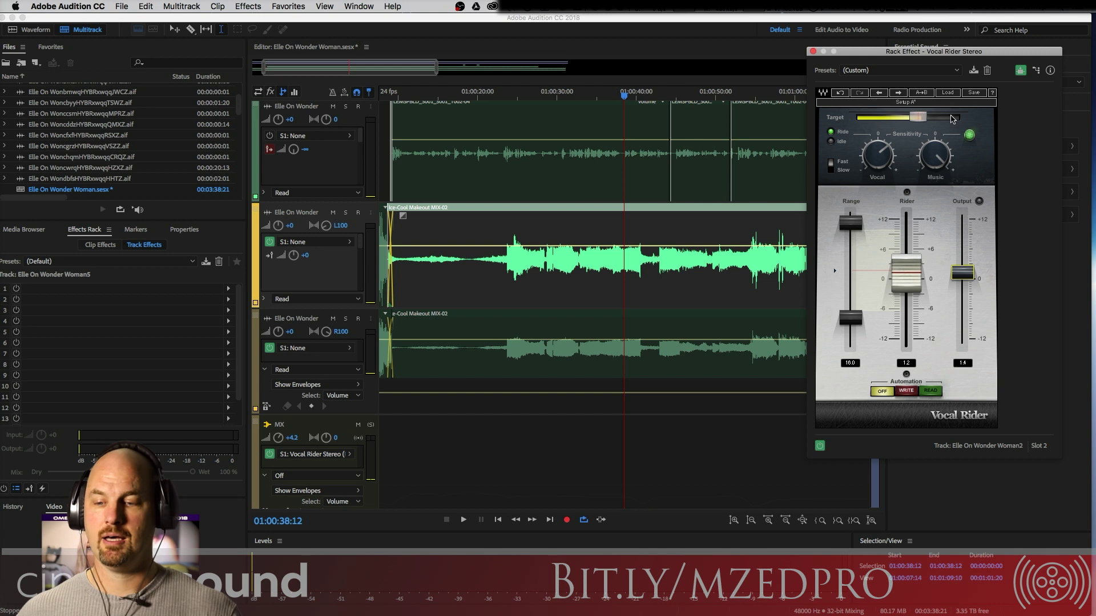
pyautogui.click(940, 154)
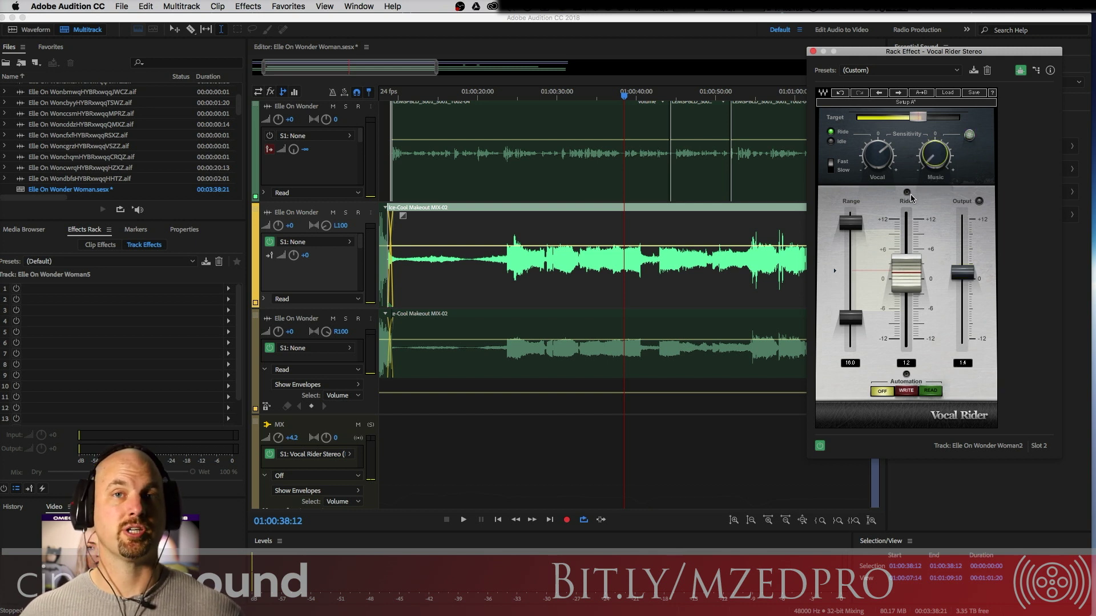
pyautogui.press('space')
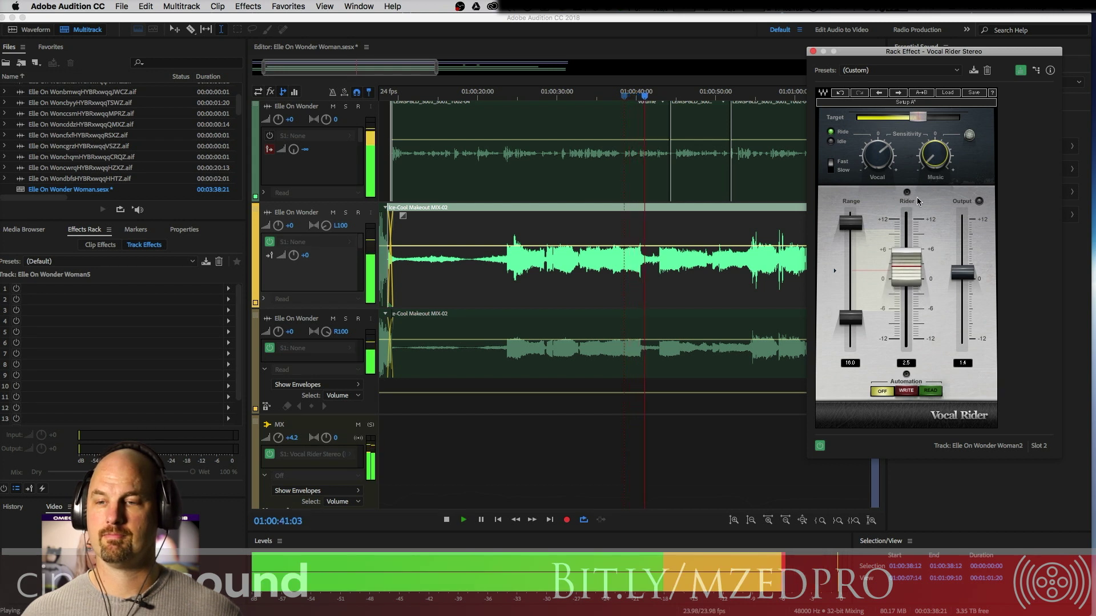
pyautogui.press('space')
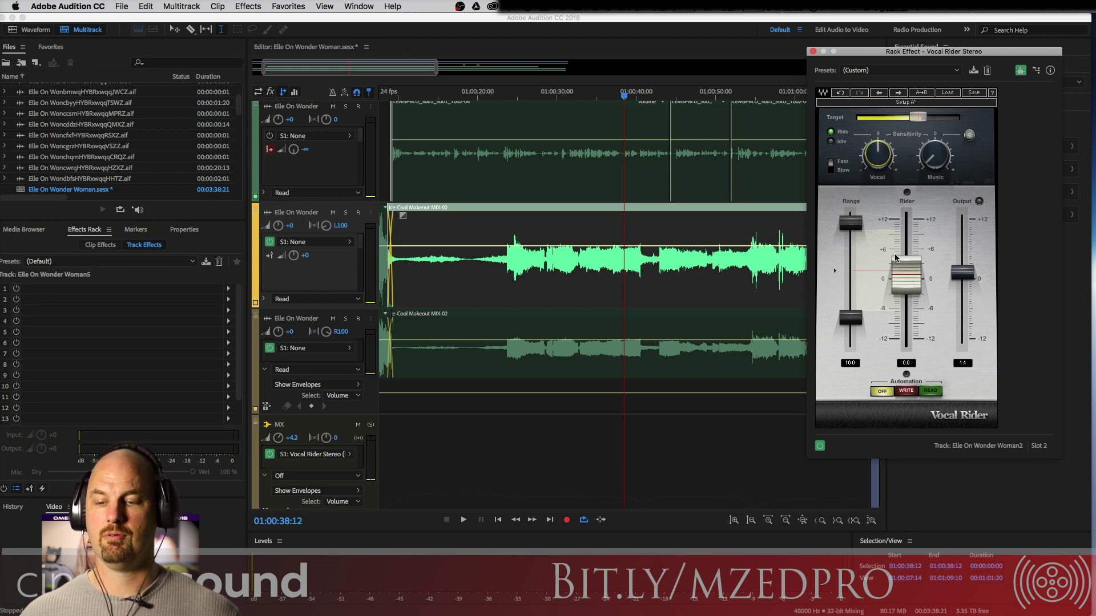
pyautogui.press('space')
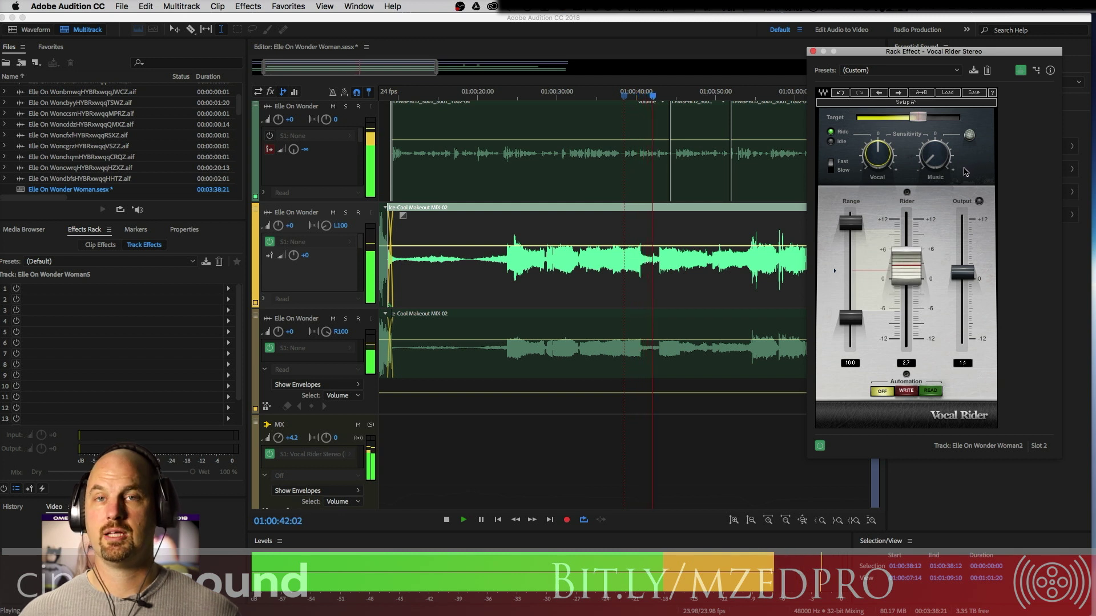
pyautogui.press('space')
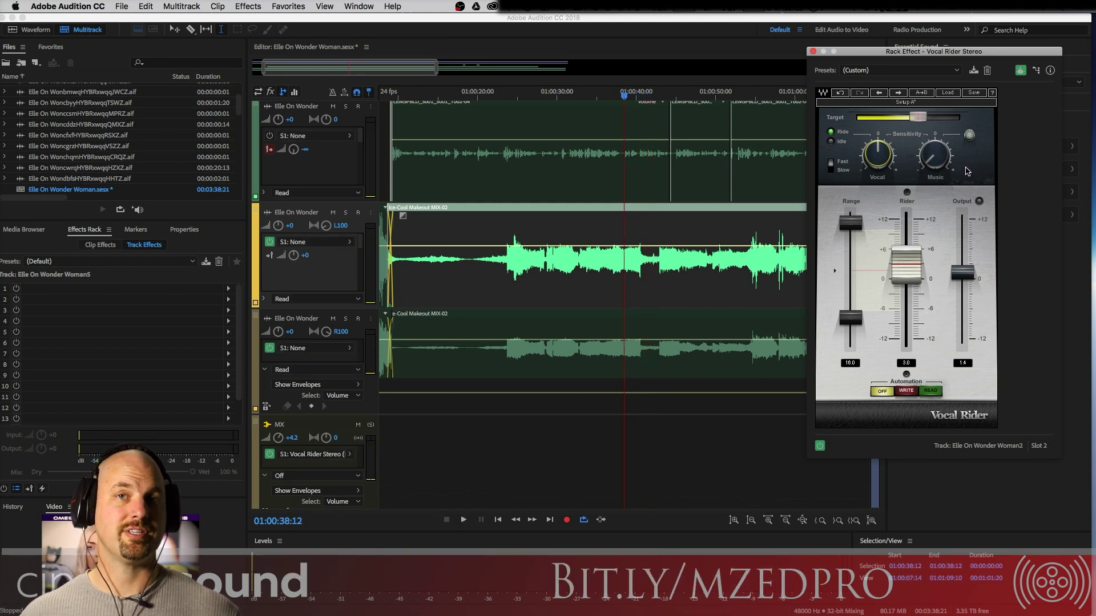
# Re-enable and raise Music sensitivity, replaying the passage three times to compare
pyautogui.moveTo(939, 163); pyautogui.dragTo(939, 145)
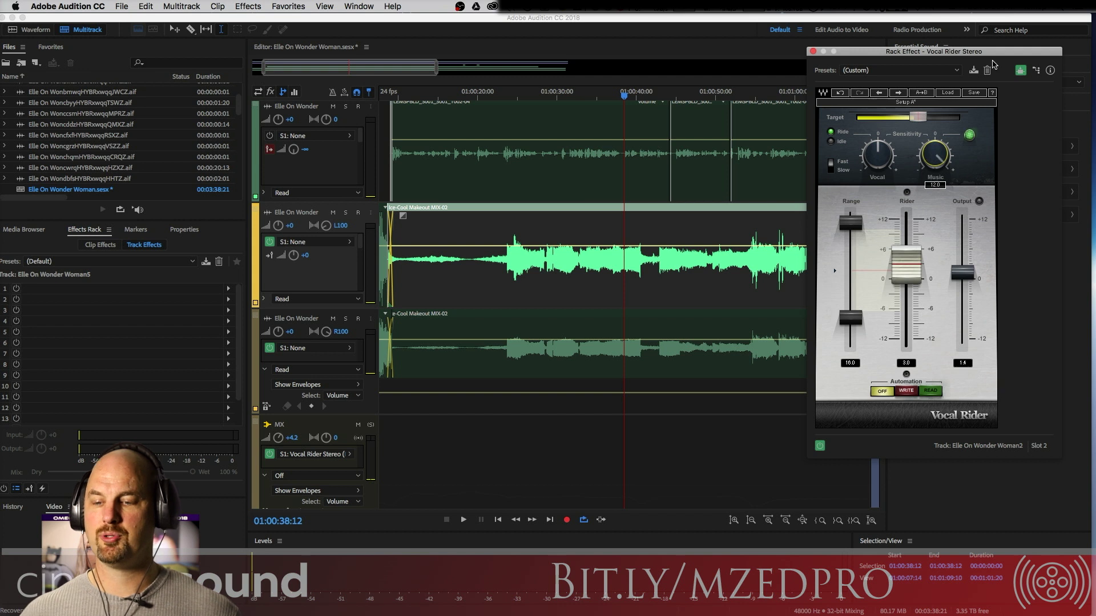
pyautogui.press('space')
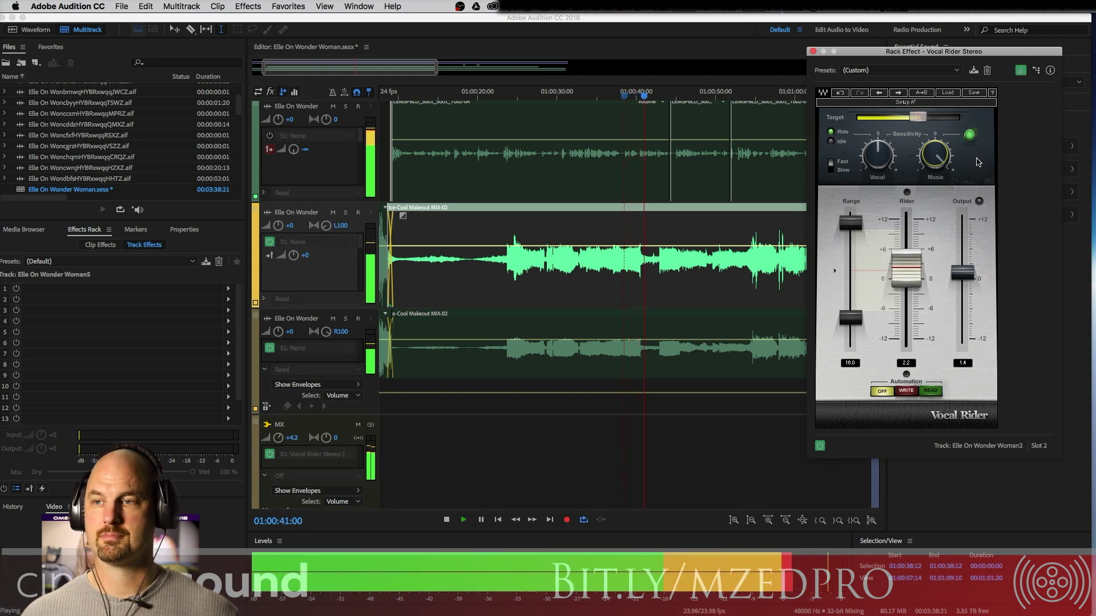
pyautogui.press('space')
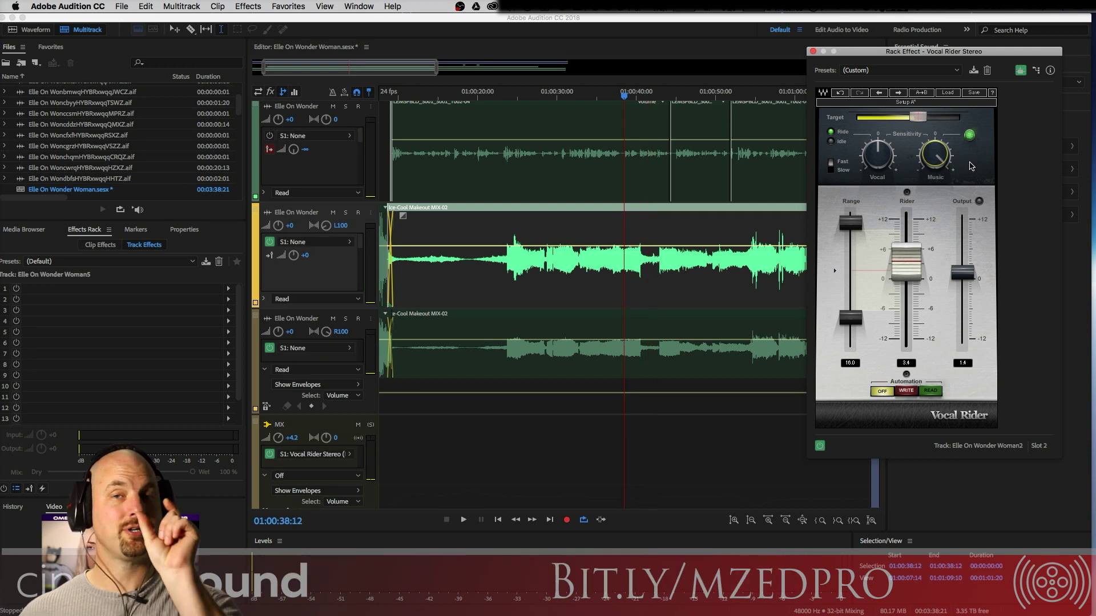
pyautogui.press('space')
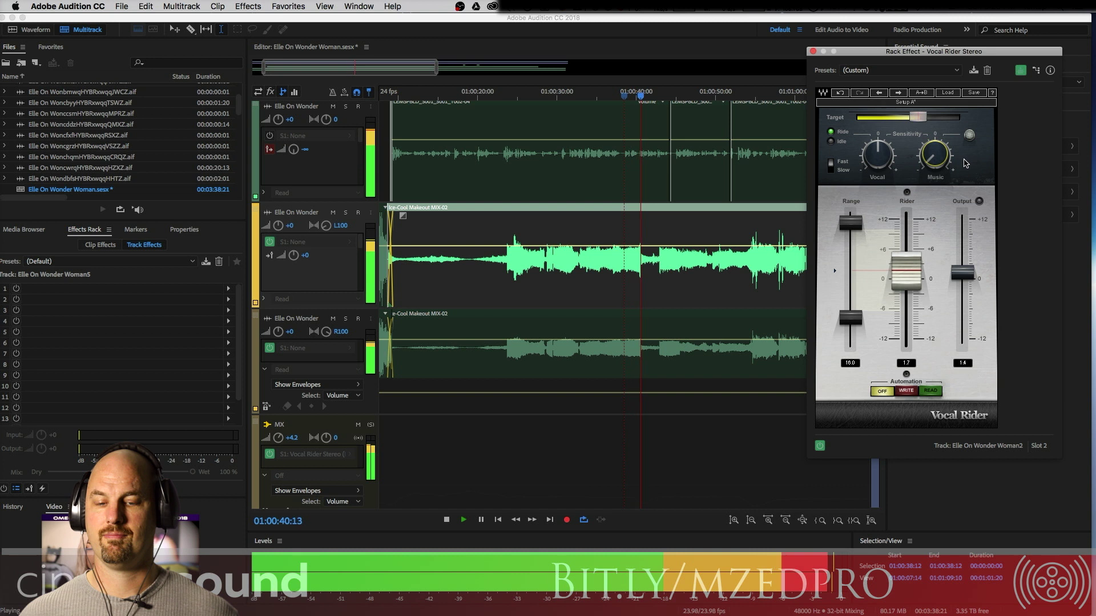
pyautogui.press('space')
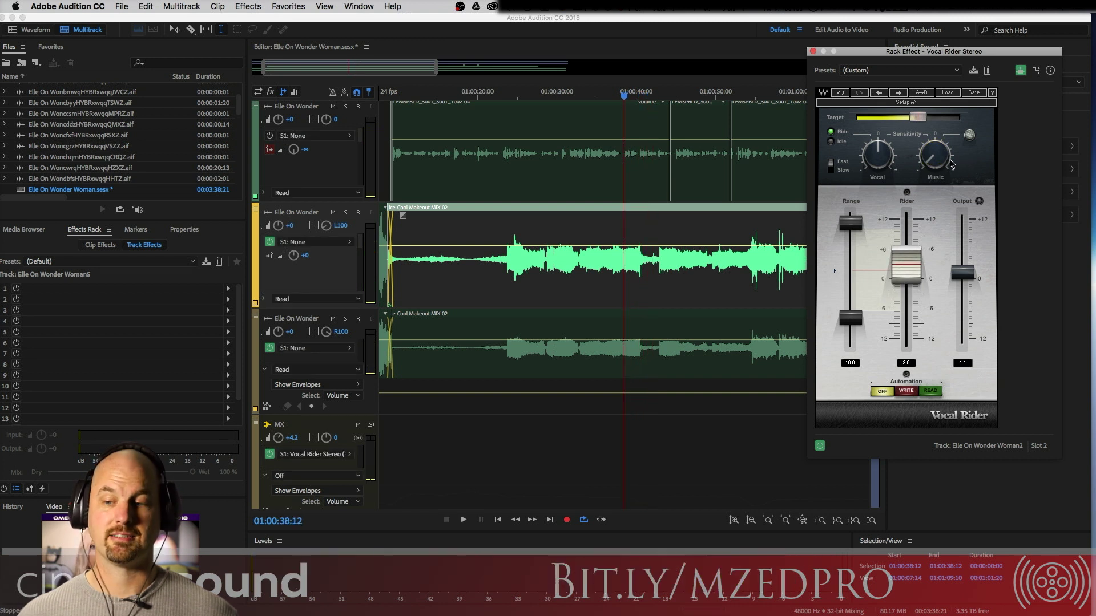
pyautogui.press('space')
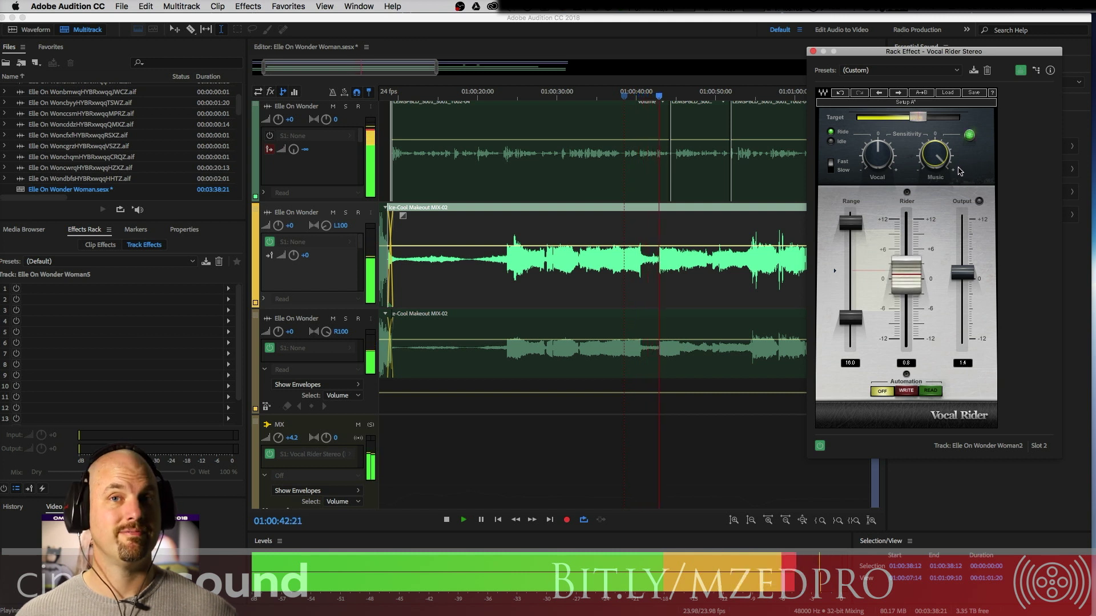
pyautogui.press('space')
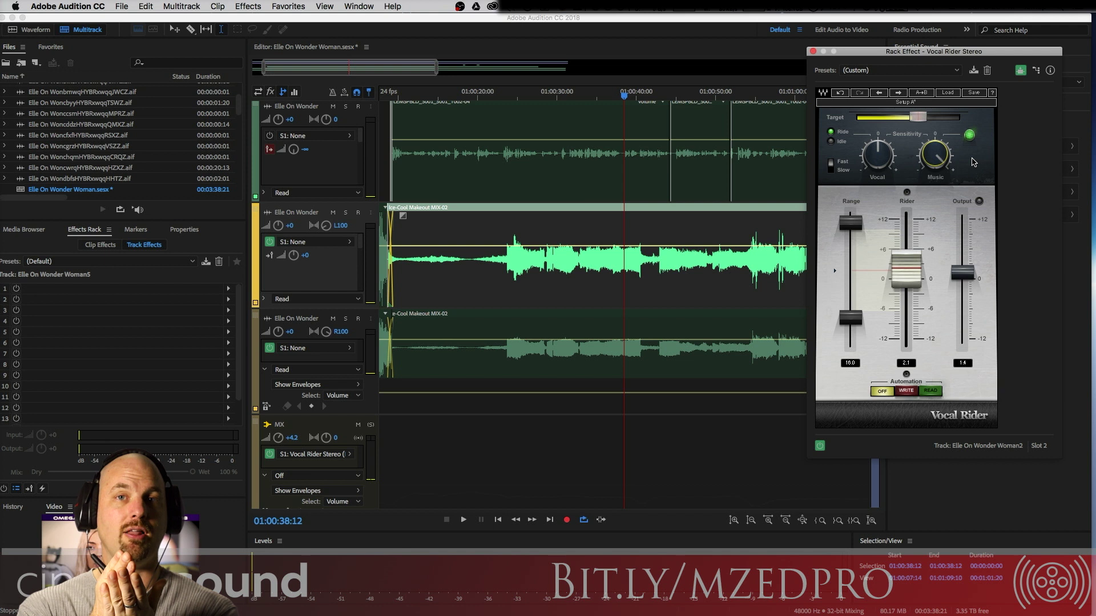
# Replay the dialogue passage from about 01:00:53 several times, watching the rider move
pyautogui.click(742, 258)
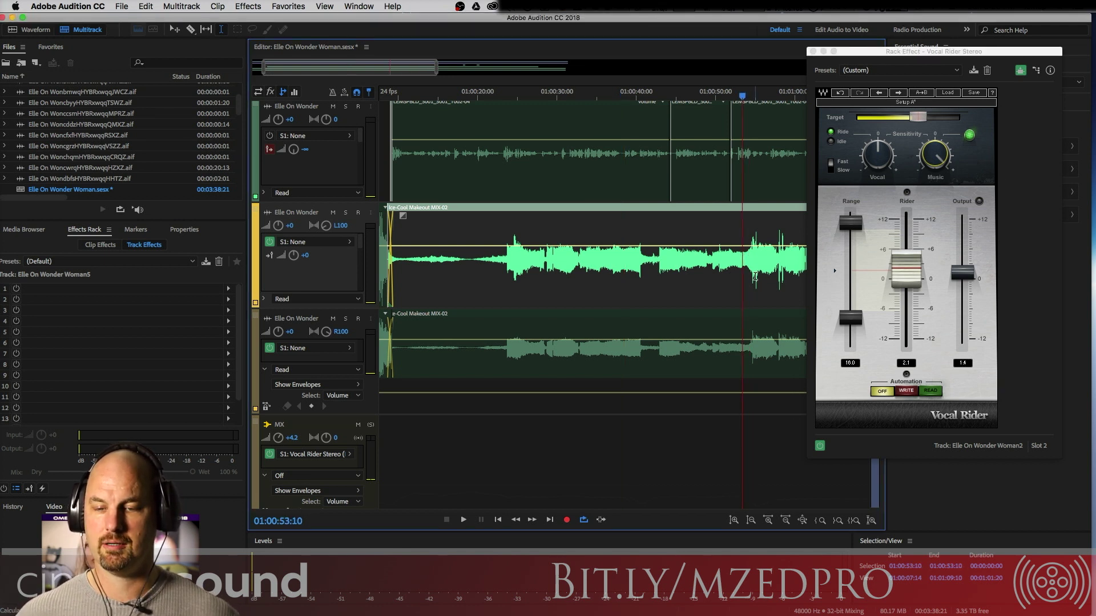
pyautogui.press('space')
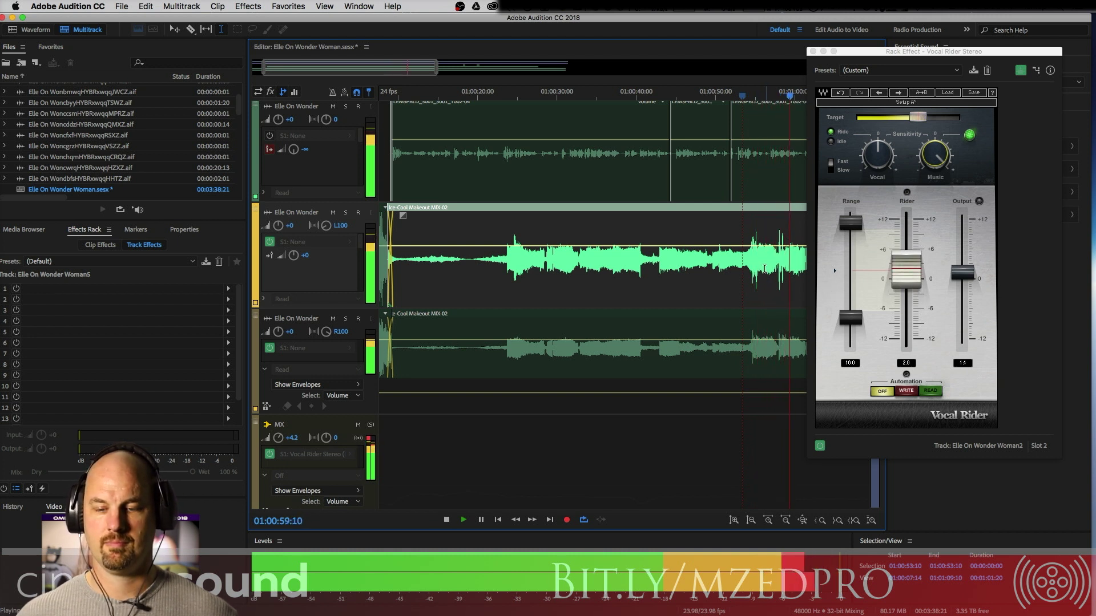
pyautogui.press('space')
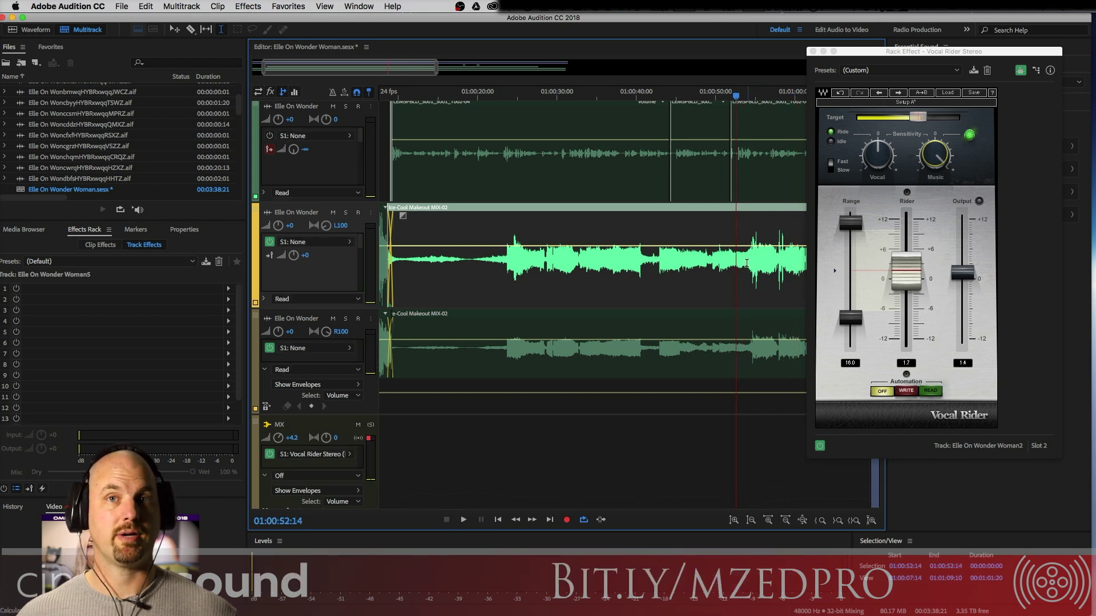
pyautogui.press('space')
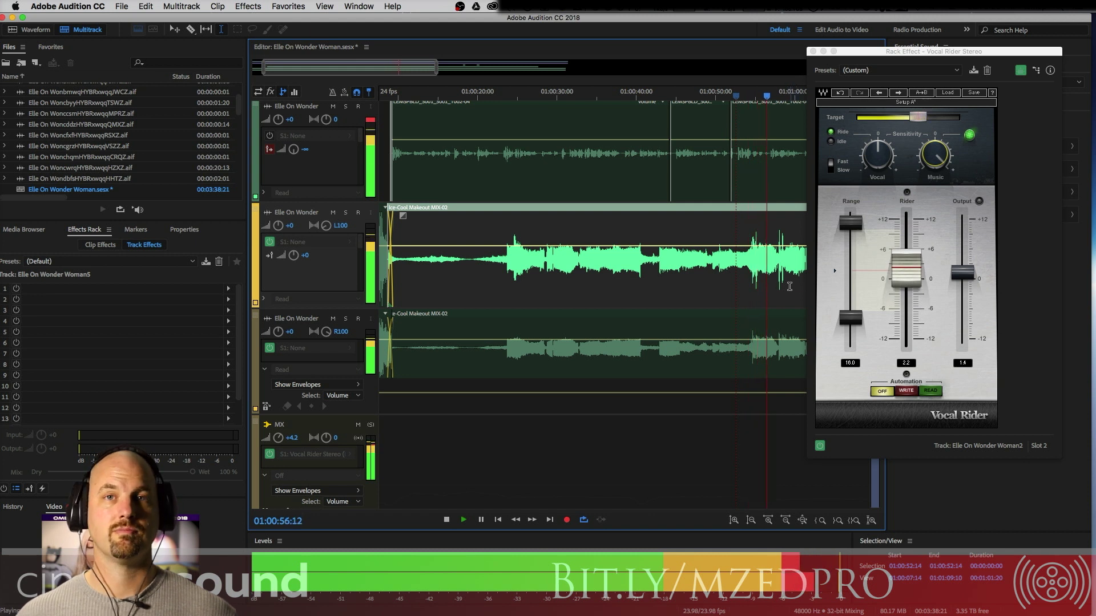
pyautogui.press('space')
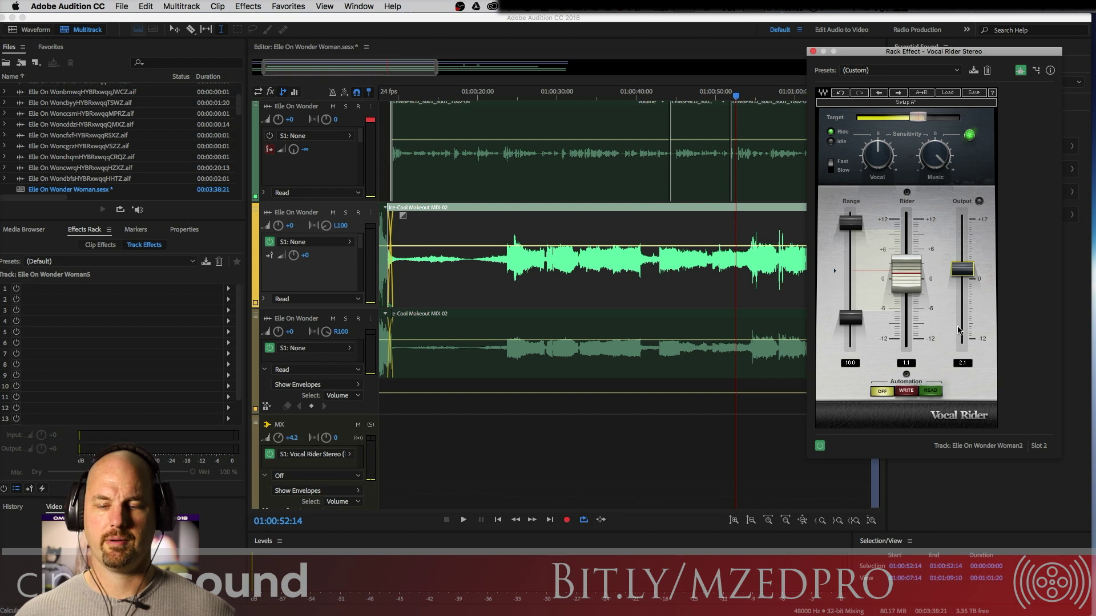
pyautogui.press('space')
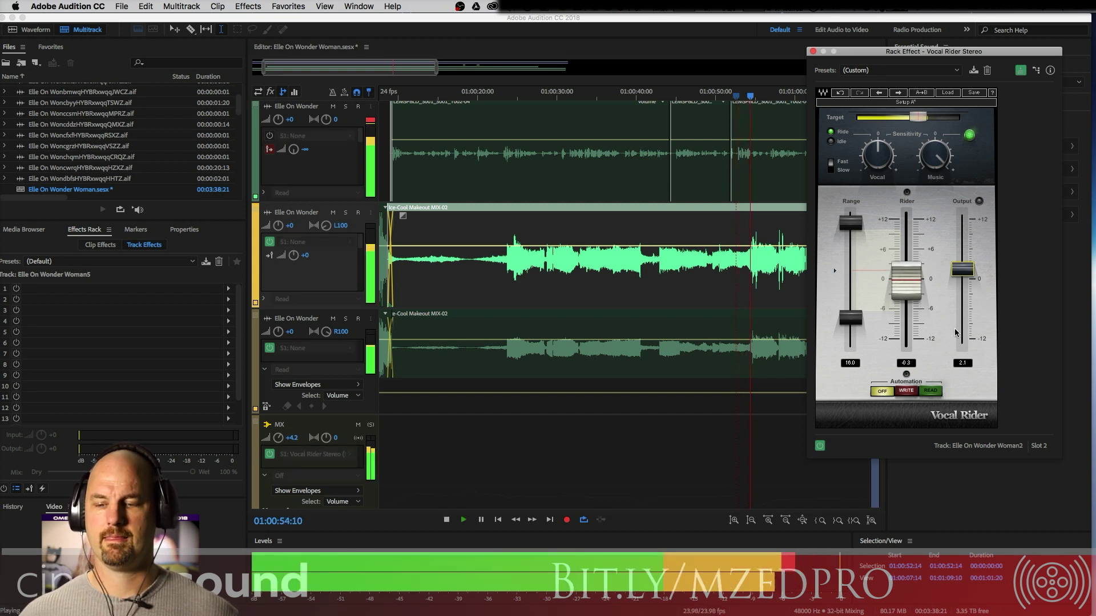
pyautogui.press('space')
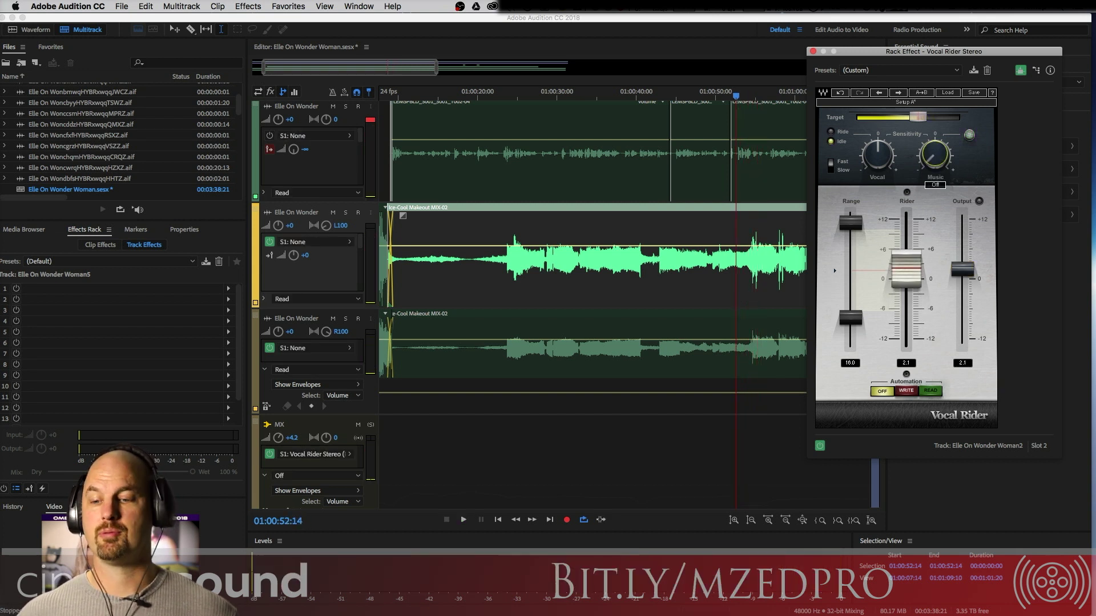
pyautogui.press('space')
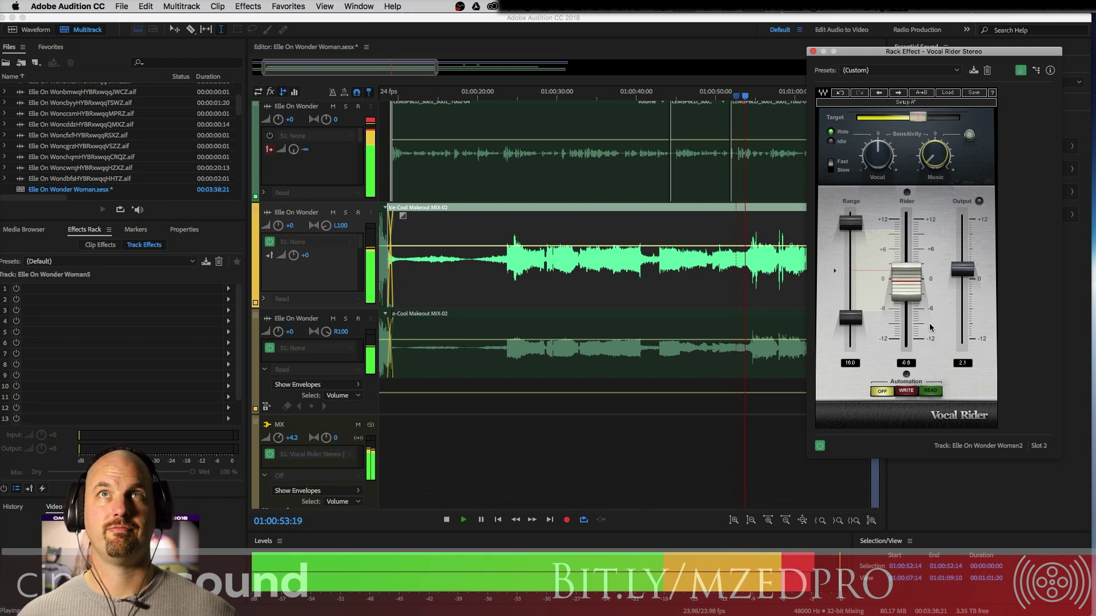
pyautogui.press('space')
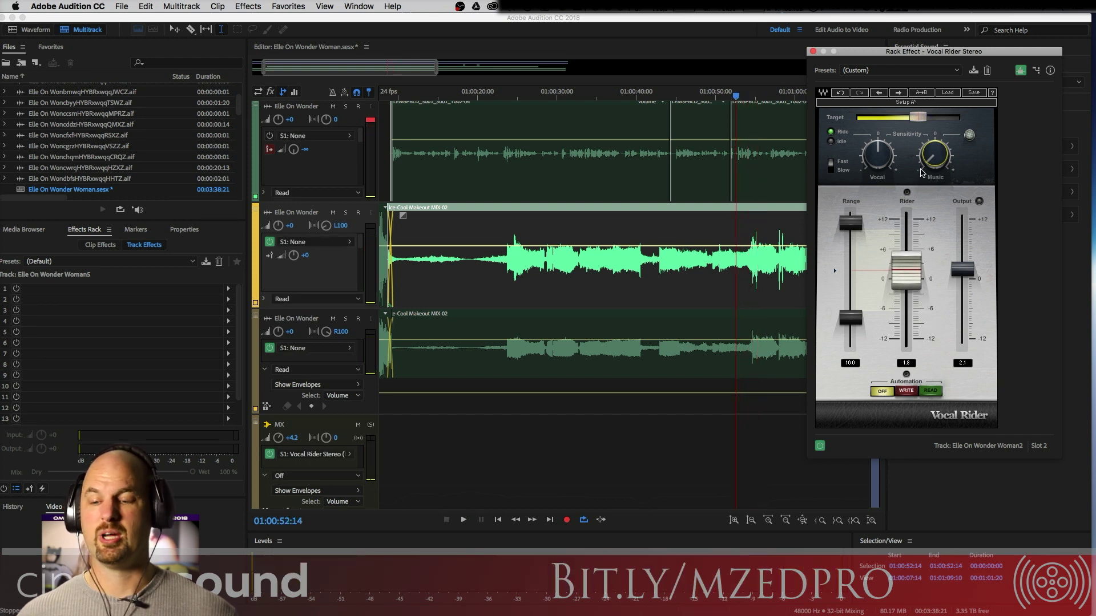
pyautogui.press('space')
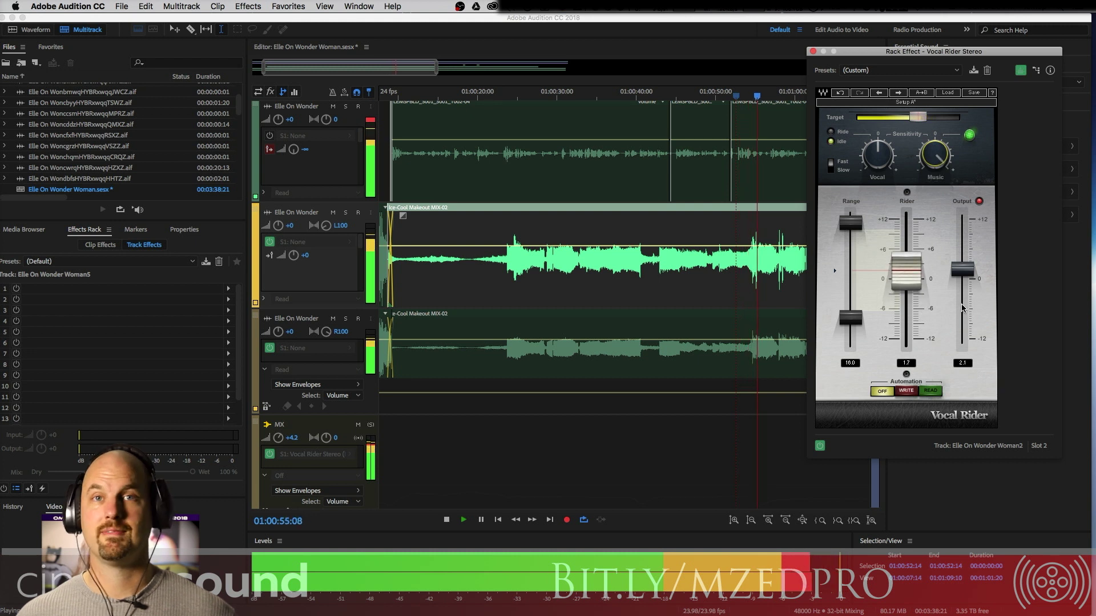
pyautogui.press('space')
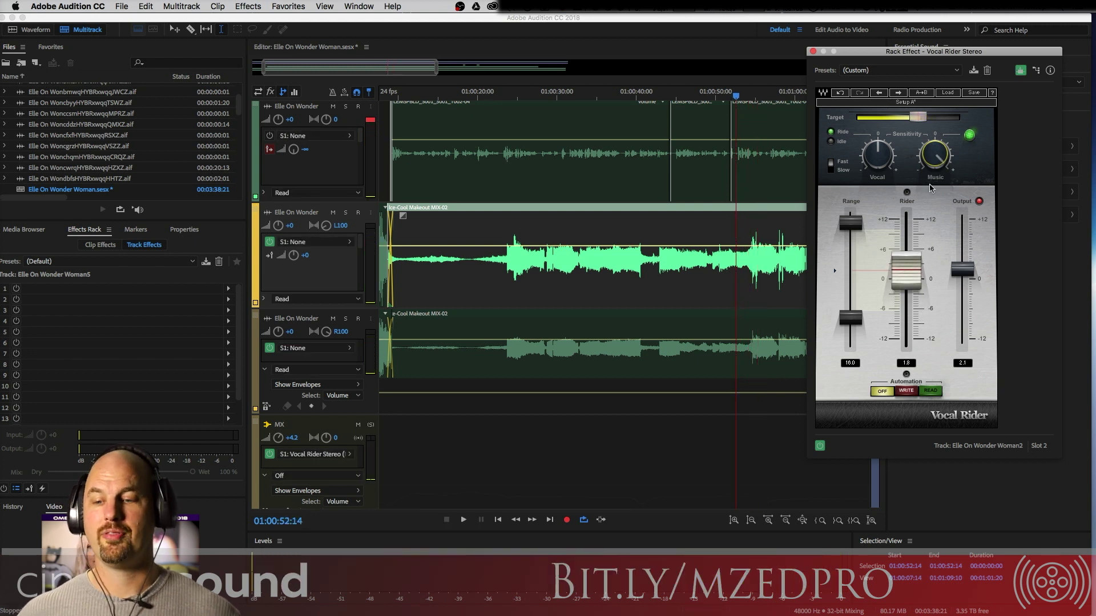
# Nudge the Vocal sensitivity knob up and replay the passage twice
pyautogui.moveTo(878, 146); pyautogui.dragTo(878, 141)
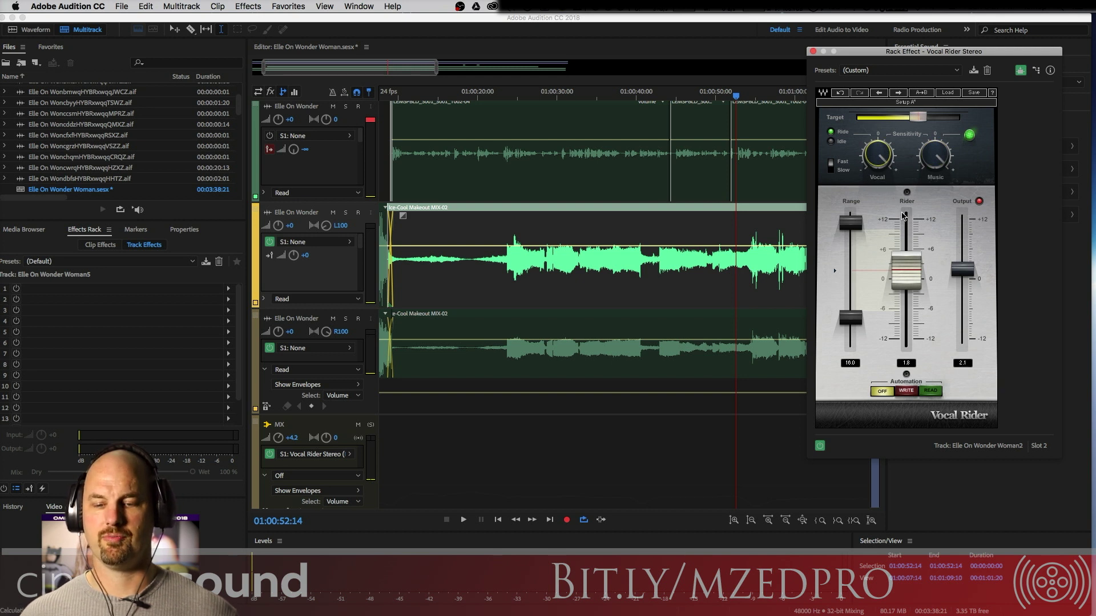
pyautogui.press('space')
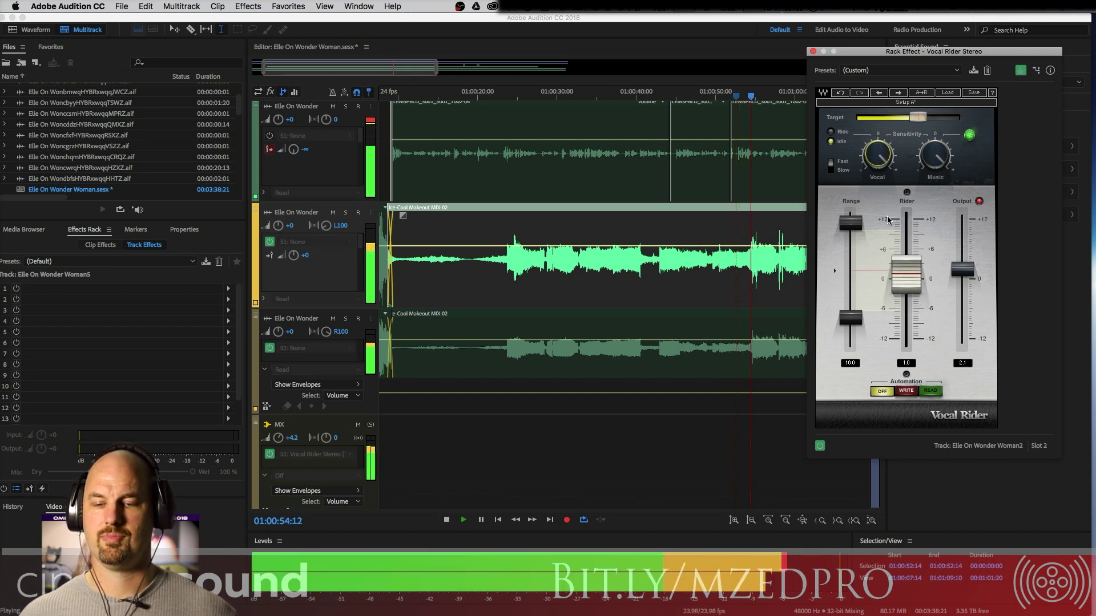
pyautogui.press('space')
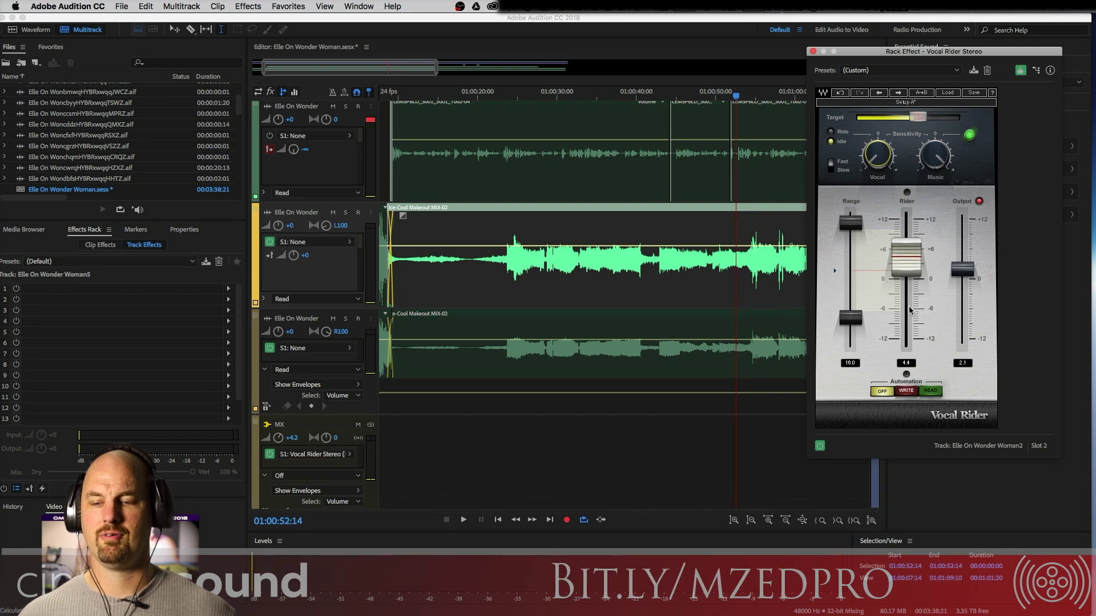
pyautogui.press('space')
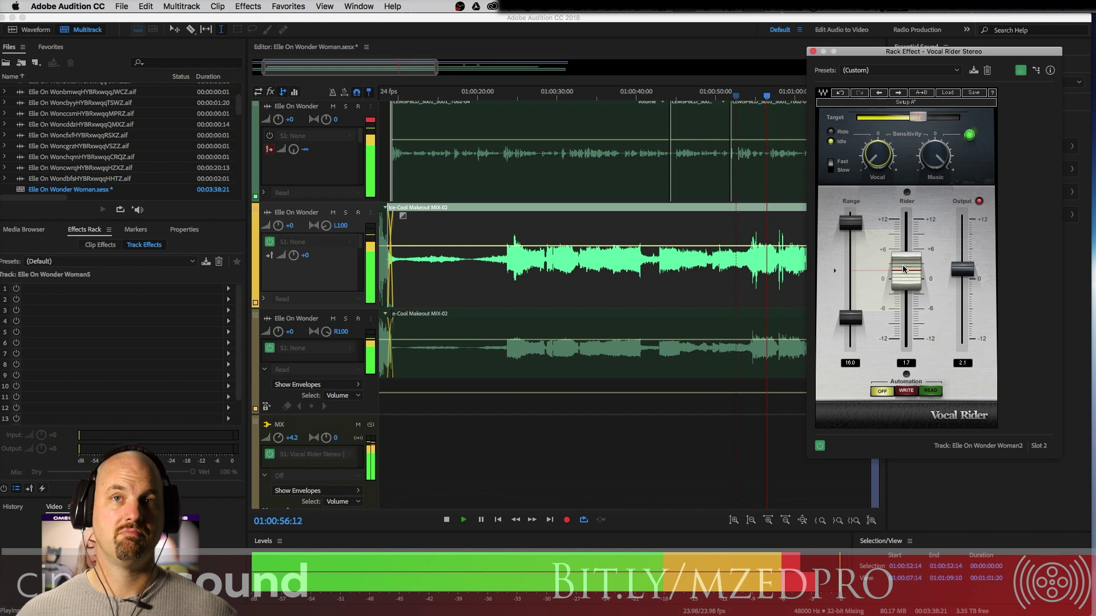
pyautogui.press('space')
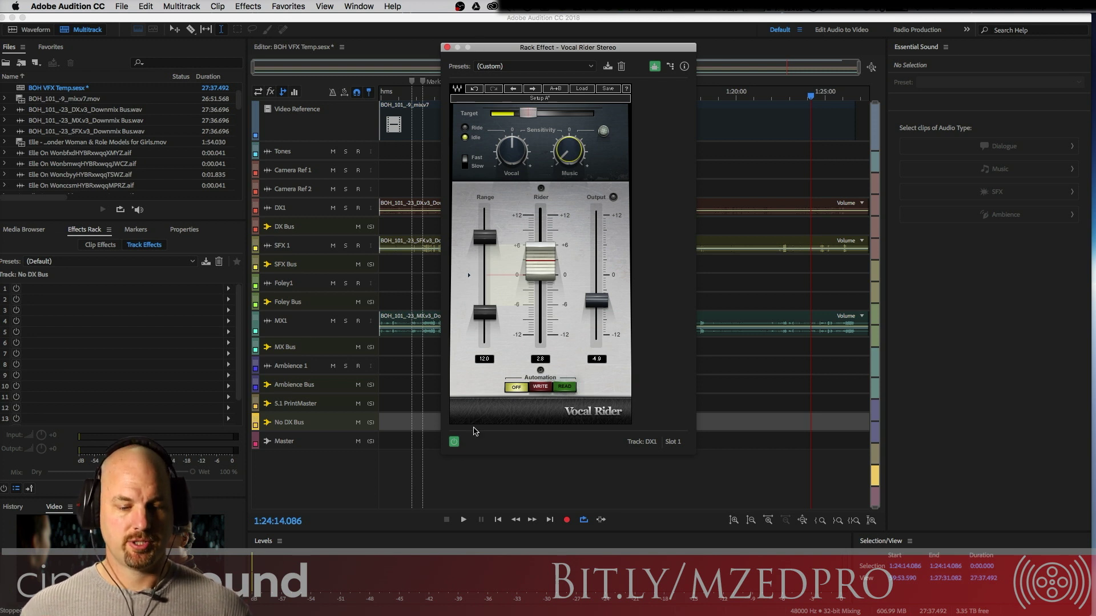
# Bypass Vocal Rider on DX1, move its window right, and play the full mix without it
pyautogui.click(454, 442)
pyautogui.moveTo(605, 49); pyautogui.dragTo(935, 41)
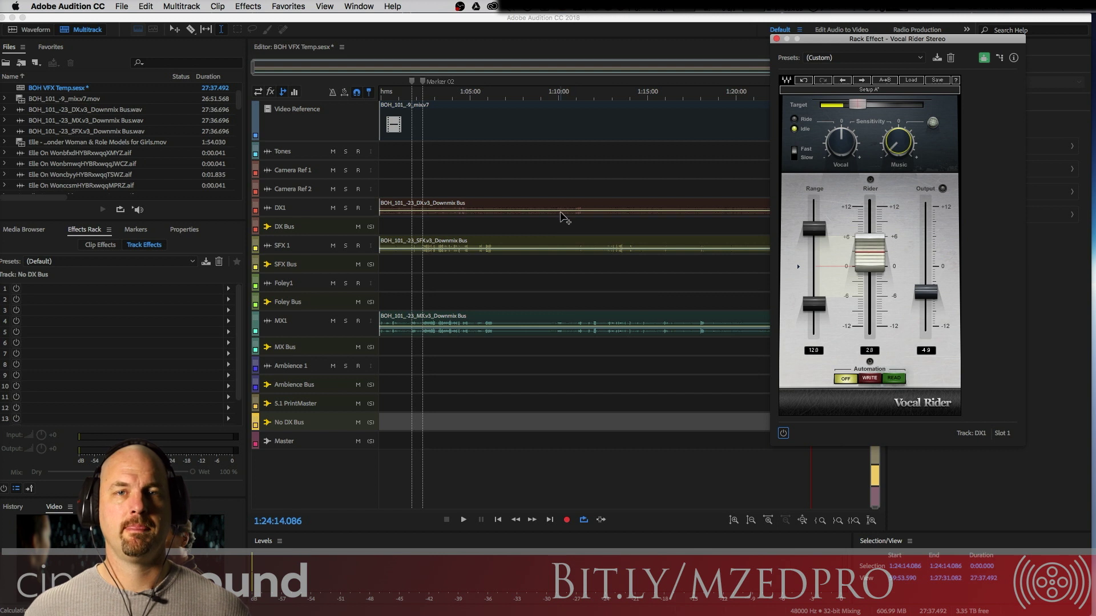
pyautogui.press('space')
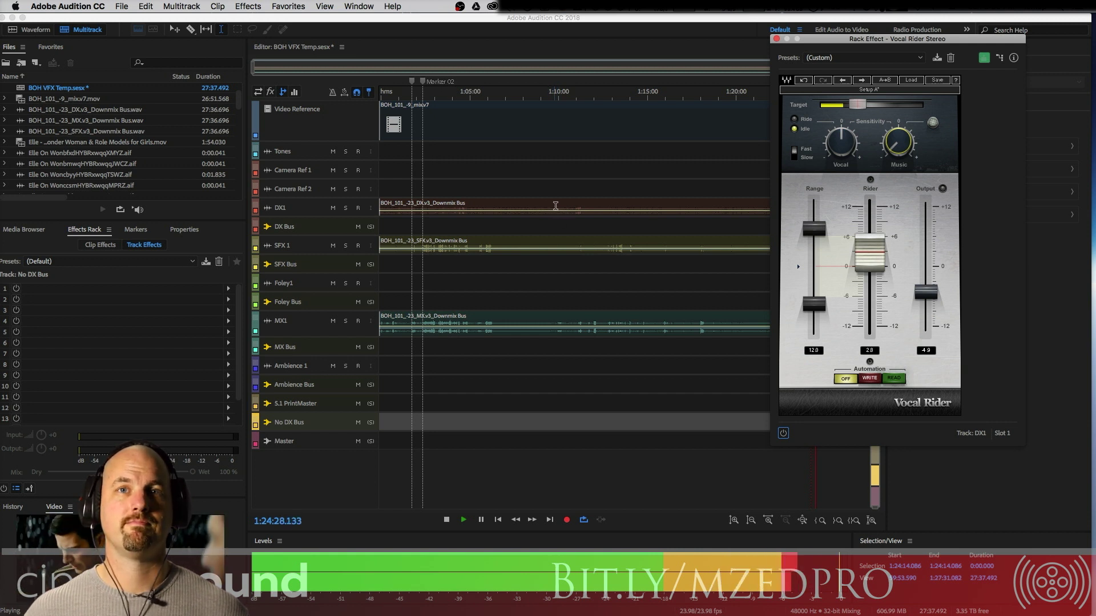
pyautogui.press('space')
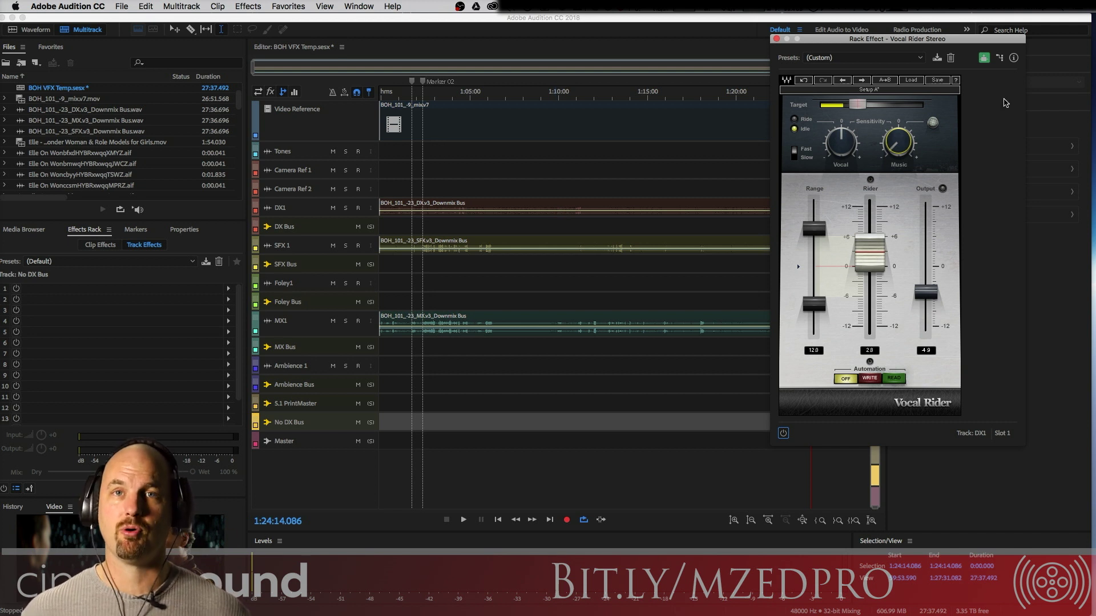
# Maximize the Mixer, peek at the DX Bus Vocal Rider insert, and show the Vocal Ride bus routing
pyautogui.hotkey('alt', '2')
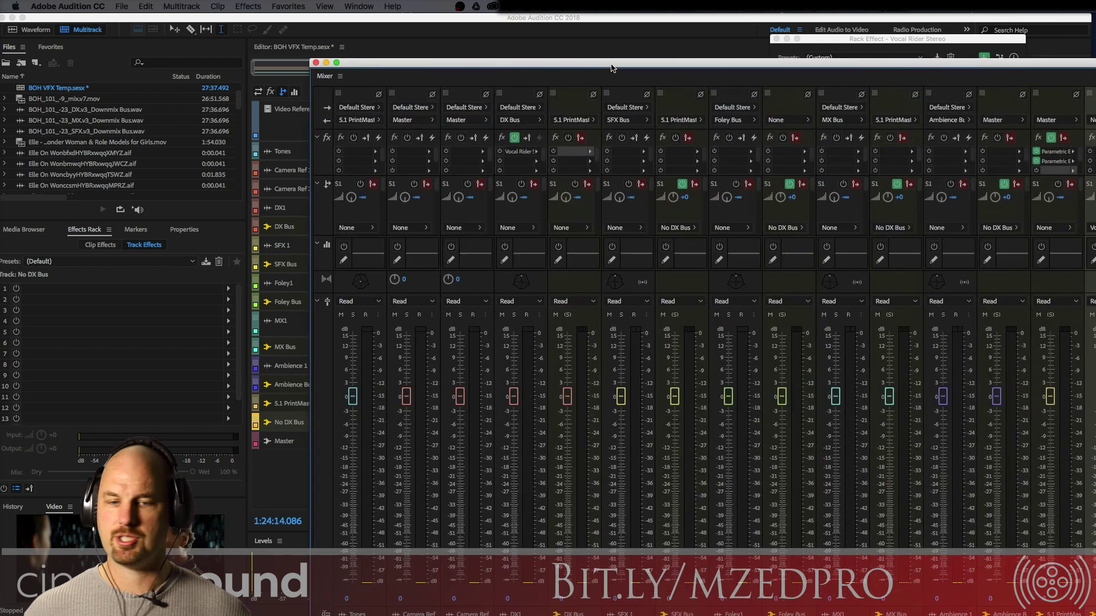
pyautogui.doubleClick(328, 36)
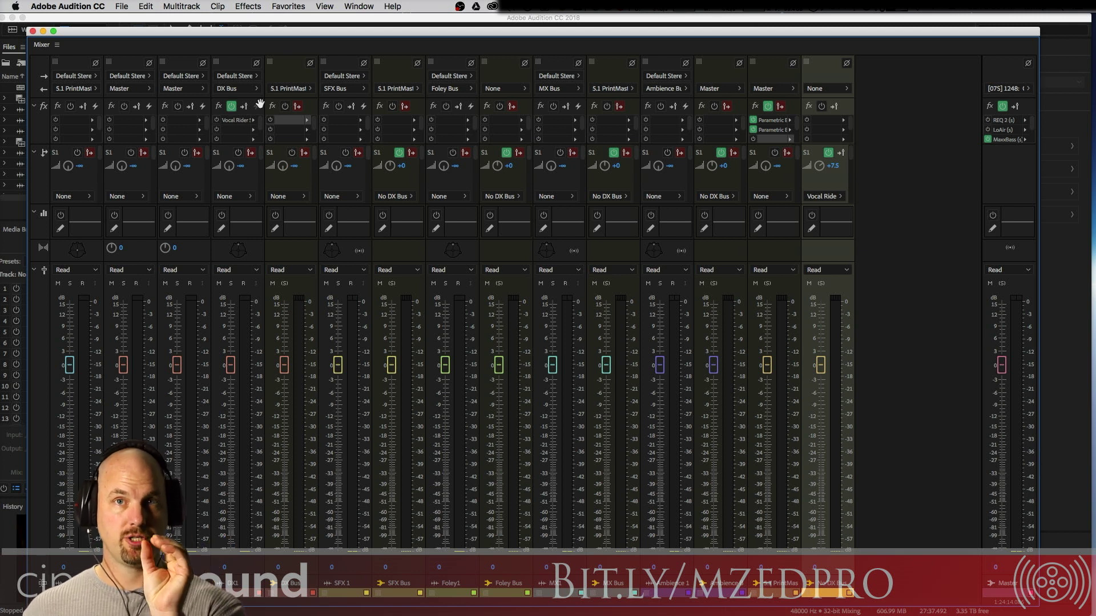
pyautogui.doubleClick(236, 121)
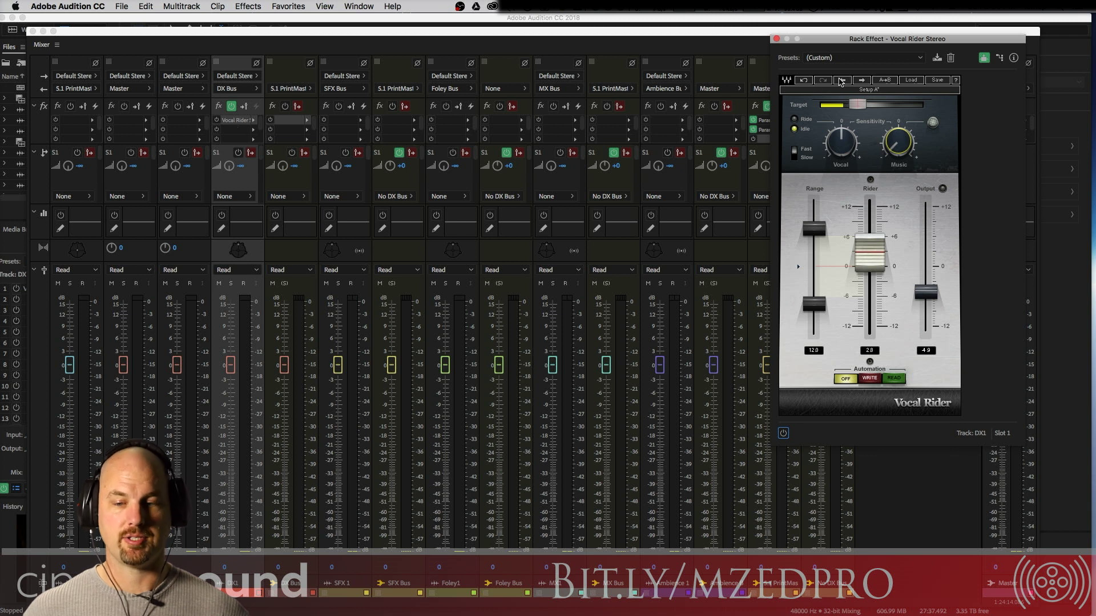
pyautogui.doubleClick(862, 46)
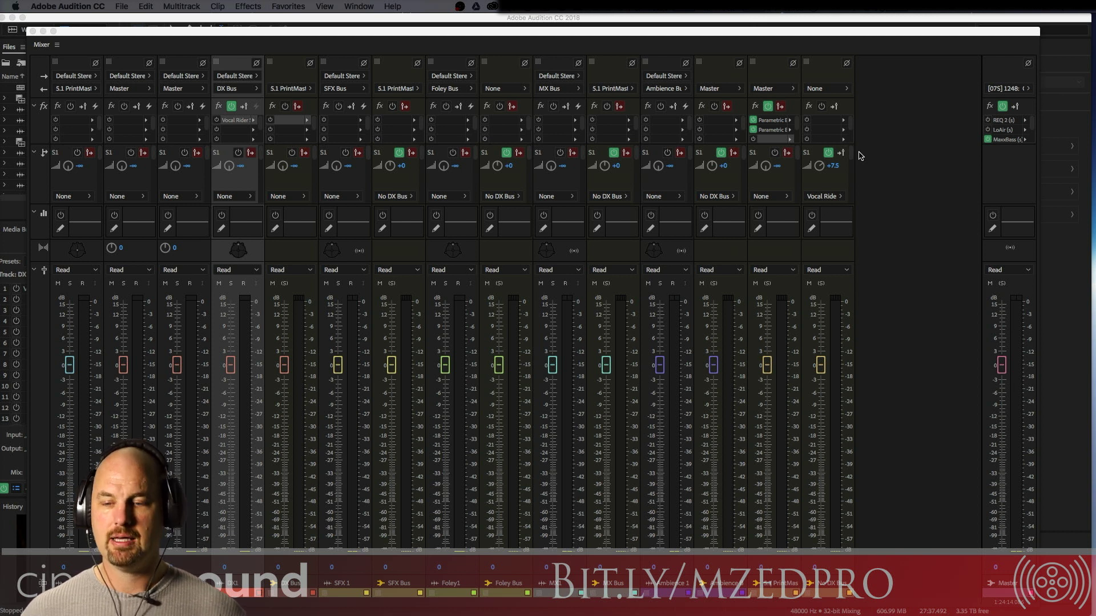
pyautogui.click(828, 196)
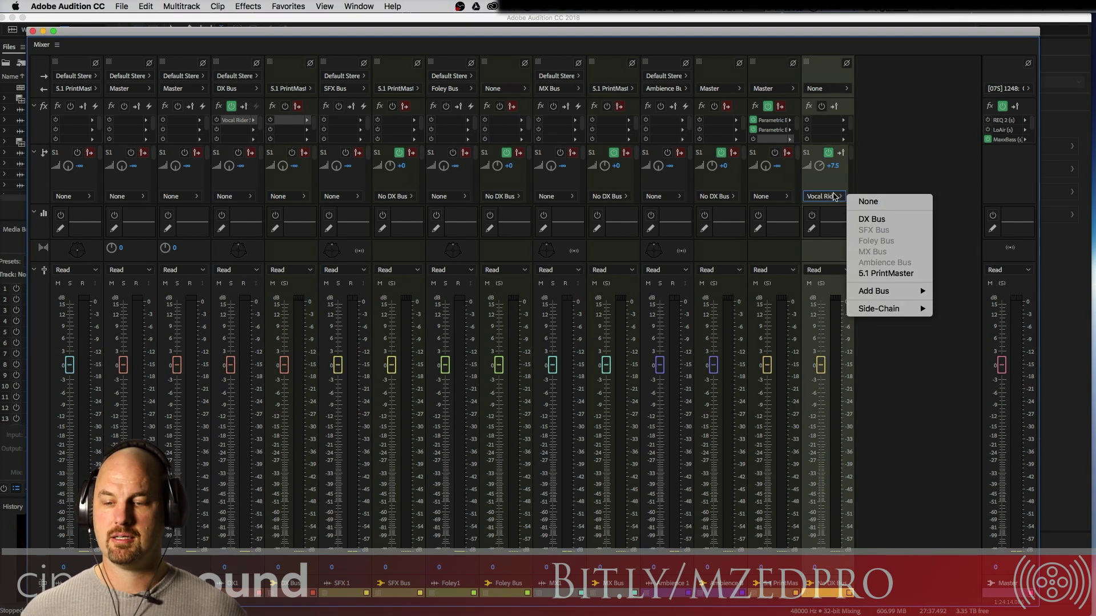
# Leave the Vocal Rider's Side-Chain routing unchanged and play a short stretch of the mix
pyautogui.moveTo(894, 312)
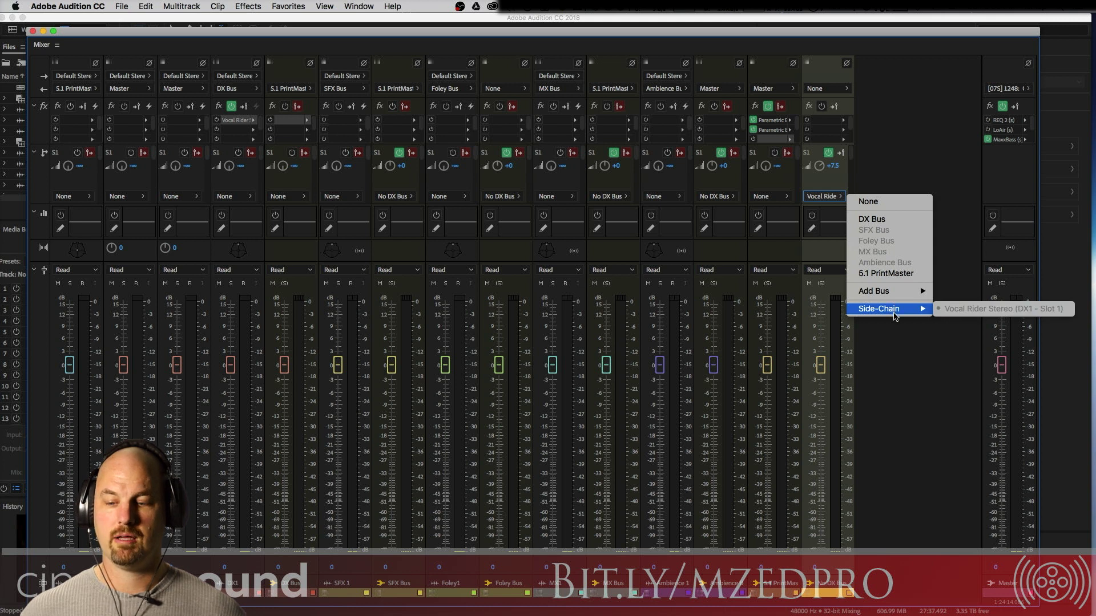
pyautogui.click(911, 135)
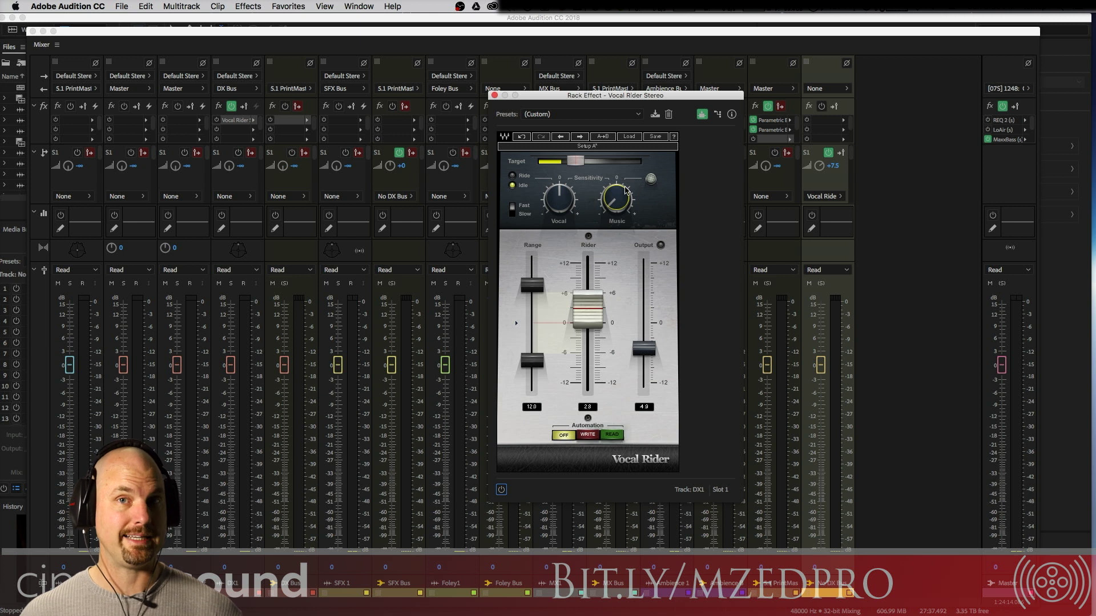
pyautogui.press('space')
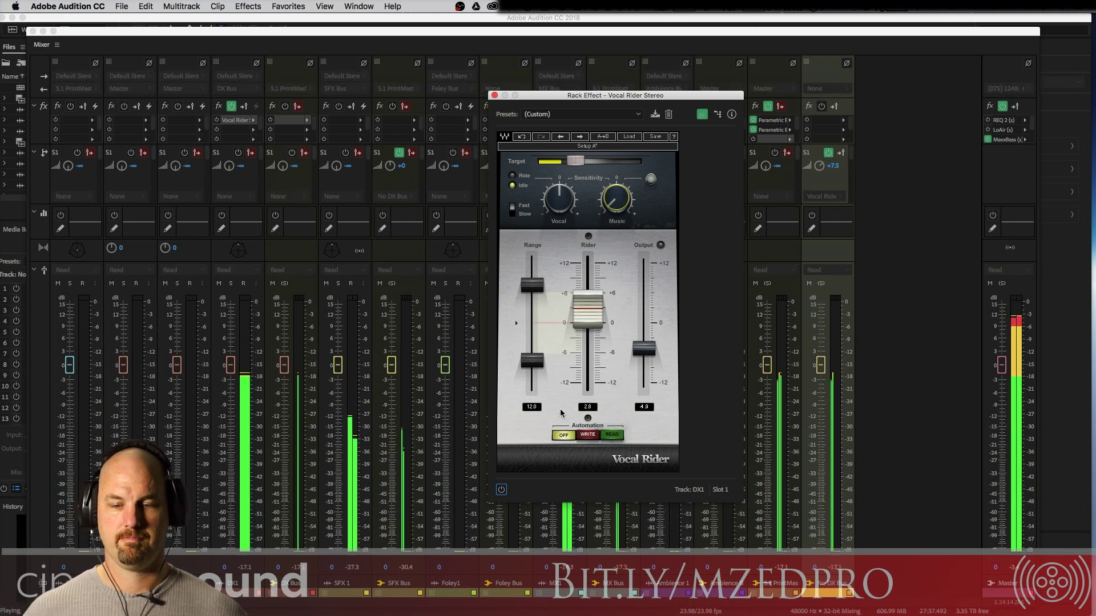
pyautogui.press('space')
# Re-enable the Vocal Rider on DX1, hear it ride the dialogue, and return to the multitrack editor
pyautogui.click(501, 489)
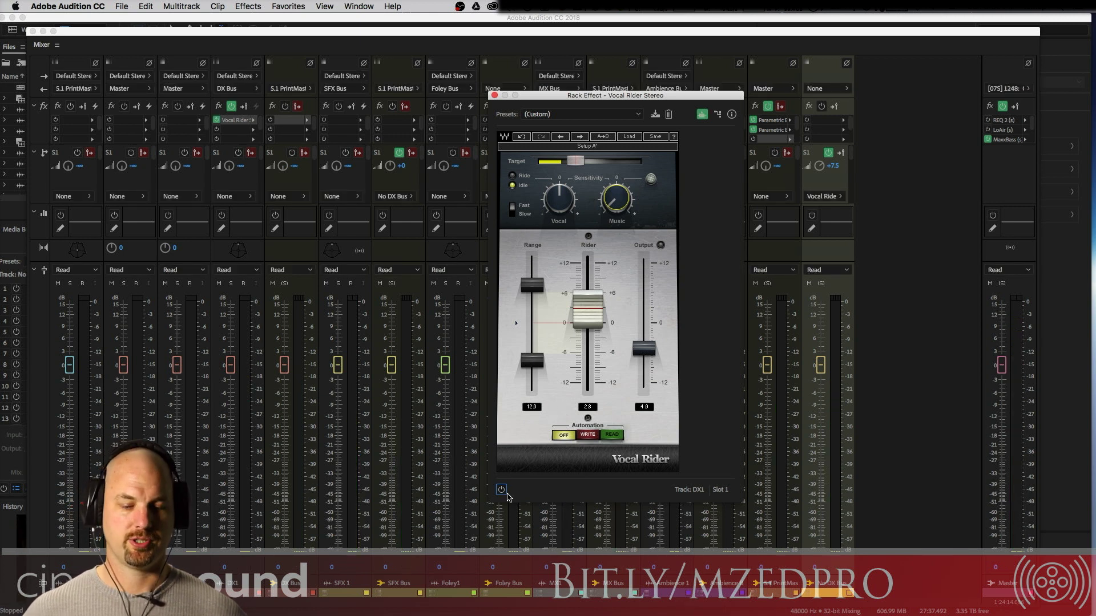
pyautogui.press('space')
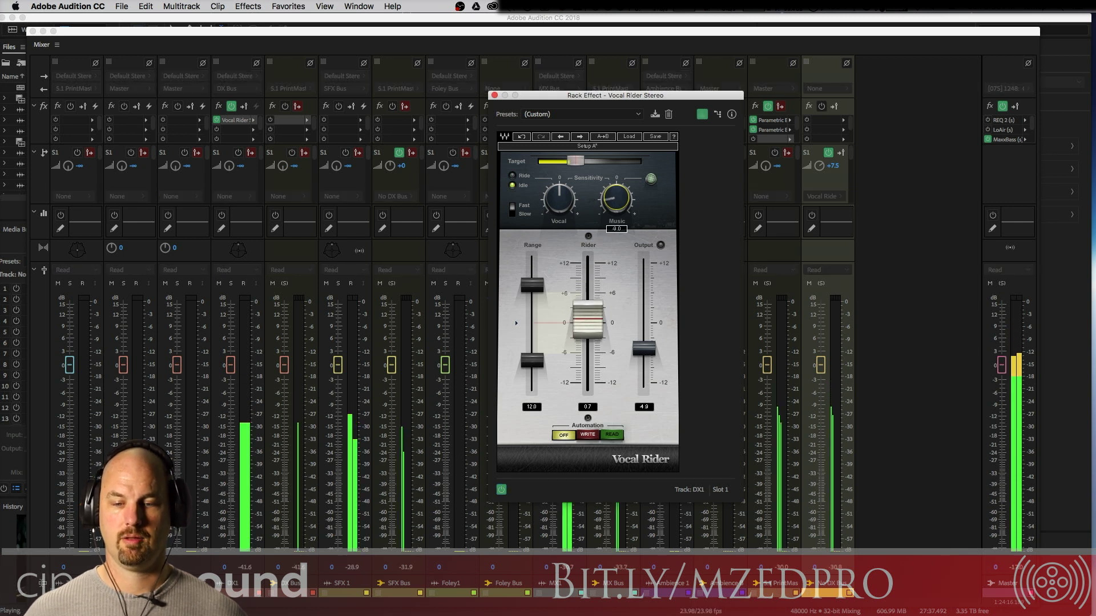
pyautogui.press('space')
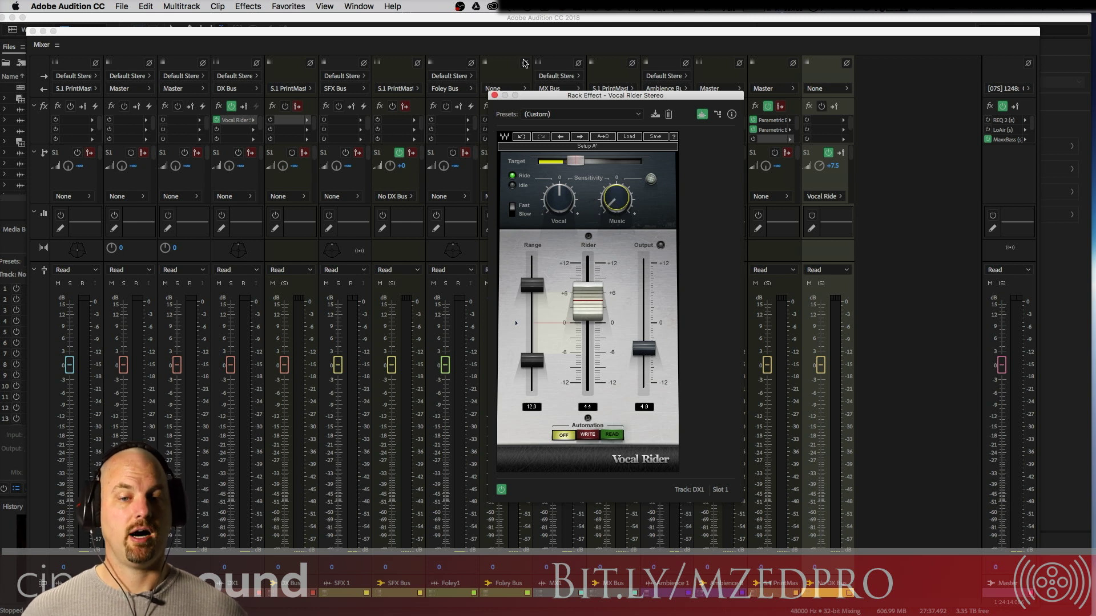
pyautogui.hotkey('alt', '1')
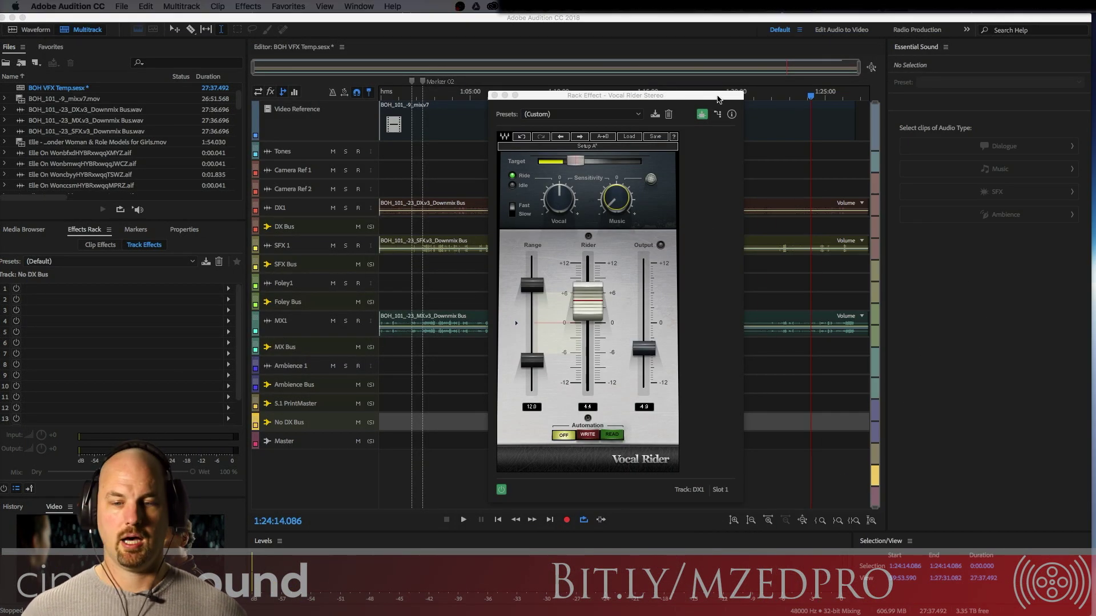
# Move the Vocal Rider window up and left and play the scene with automatic riding
pyautogui.moveTo(671, 97); pyautogui.dragTo(577, 65)
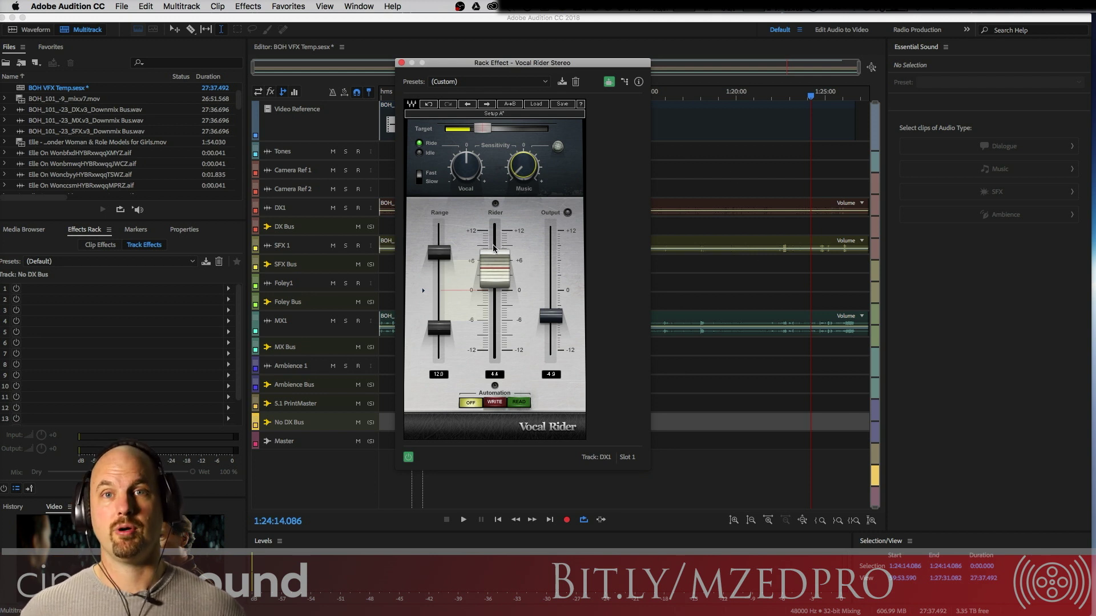
pyautogui.press('space')
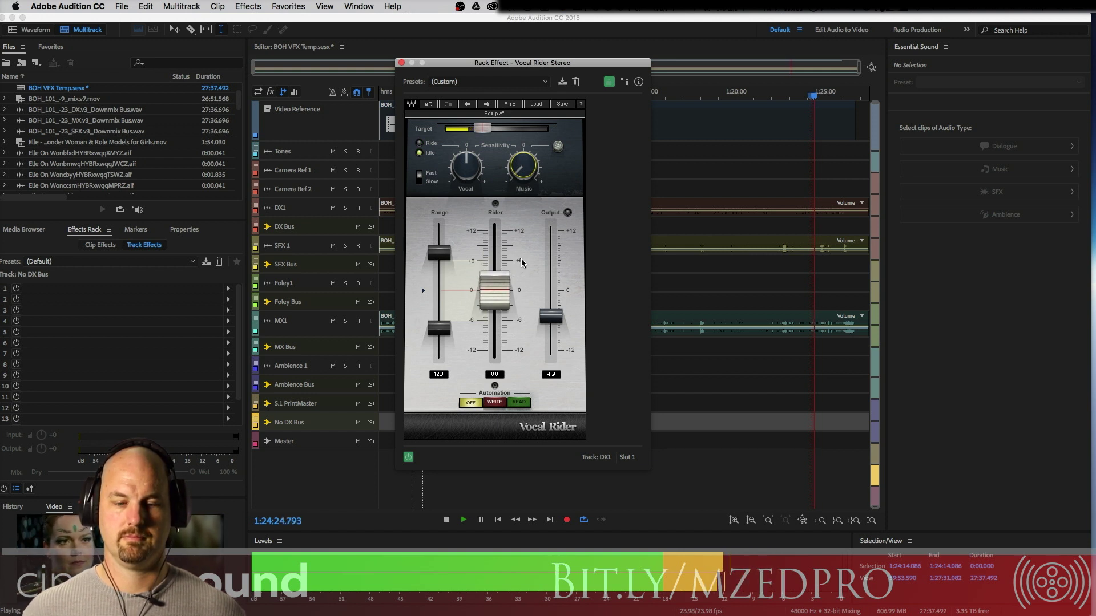
pyautogui.press('space')
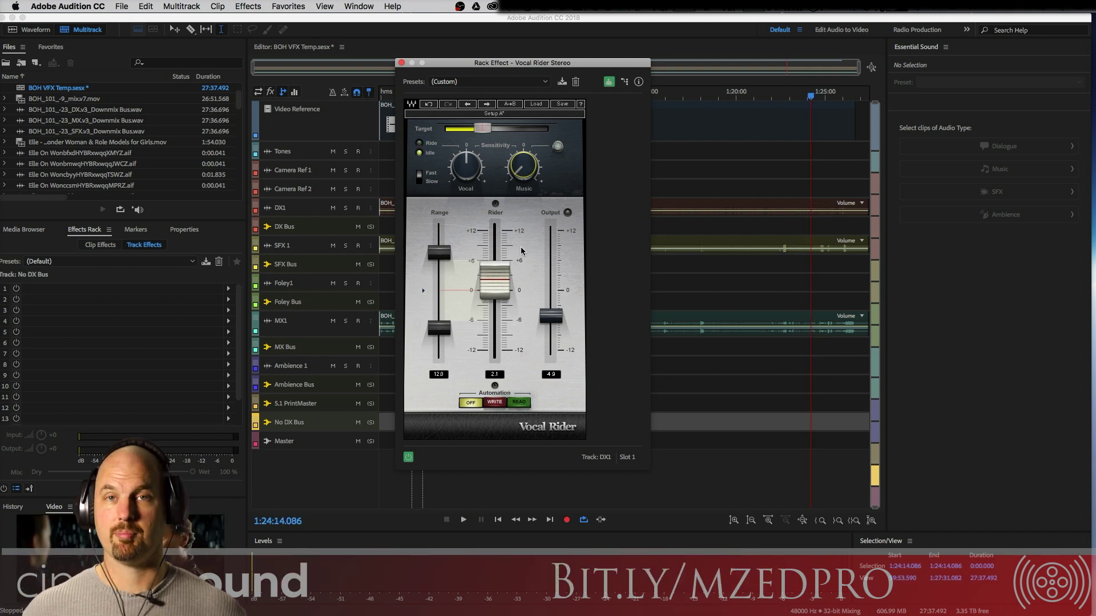
# Bypass the Vocal Rider and play the scene again without it for comparison
pyautogui.click(408, 457)
pyautogui.press('space')
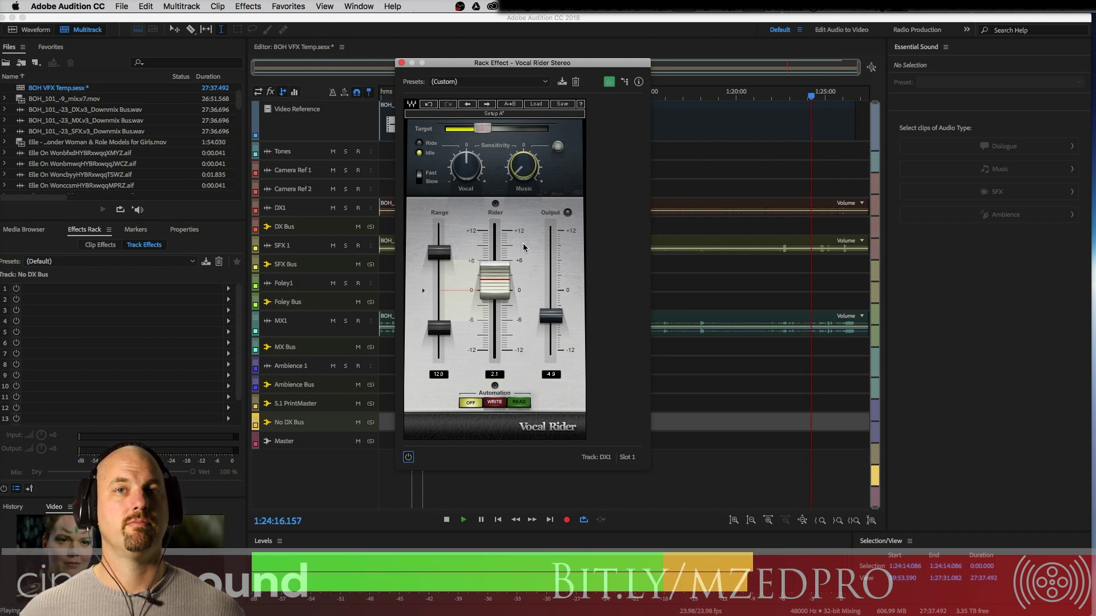
pyautogui.press('space')
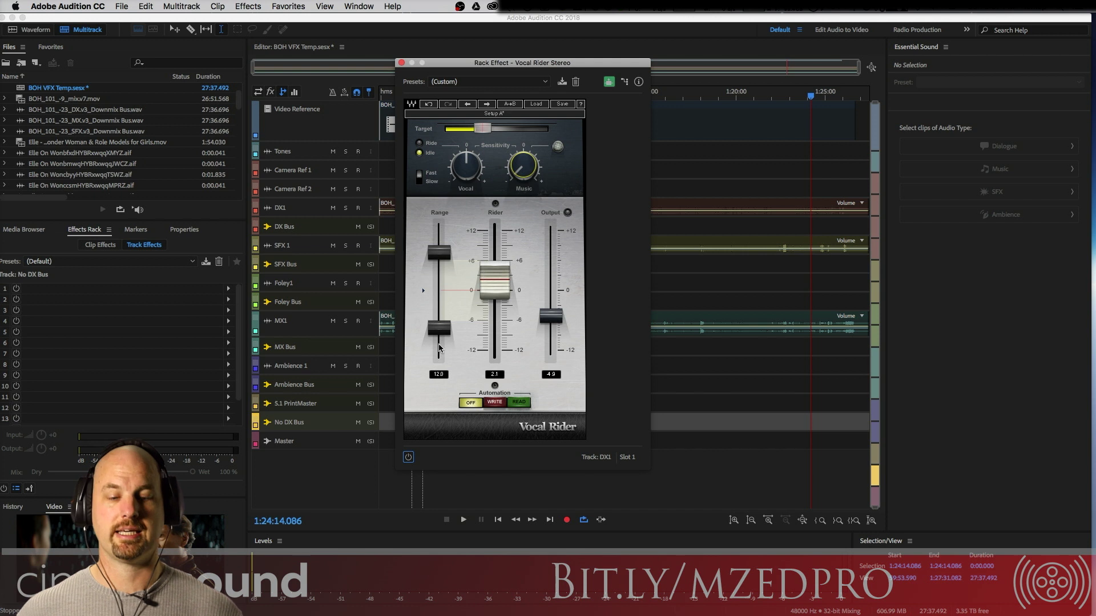
# Re-enable the Vocal Rider, enable Music side-chain detection, and play the scene
pyautogui.click(408, 456)
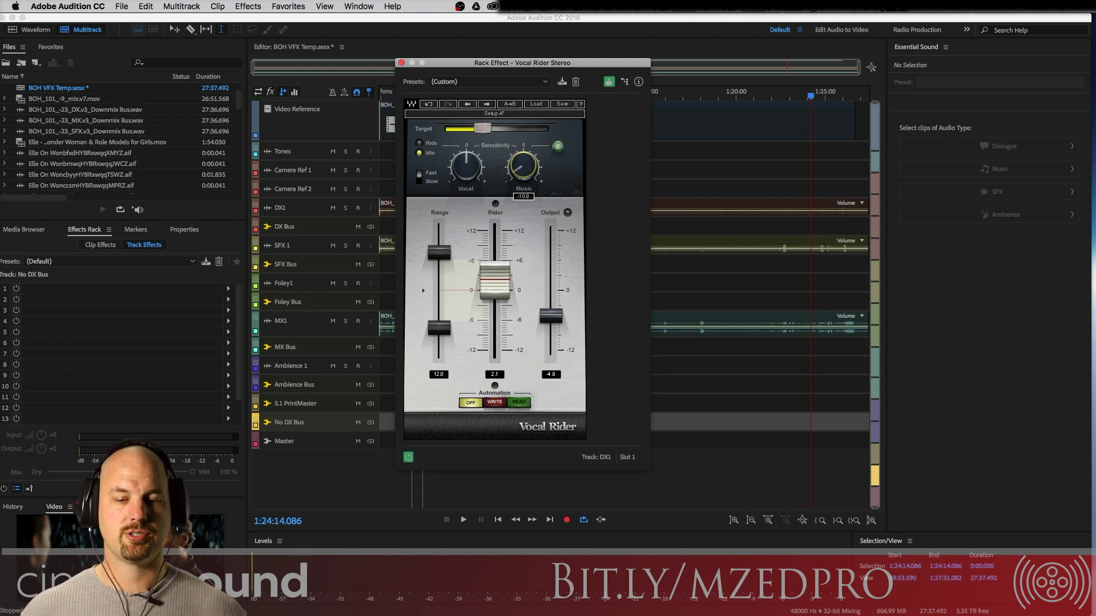
pyautogui.click(558, 147)
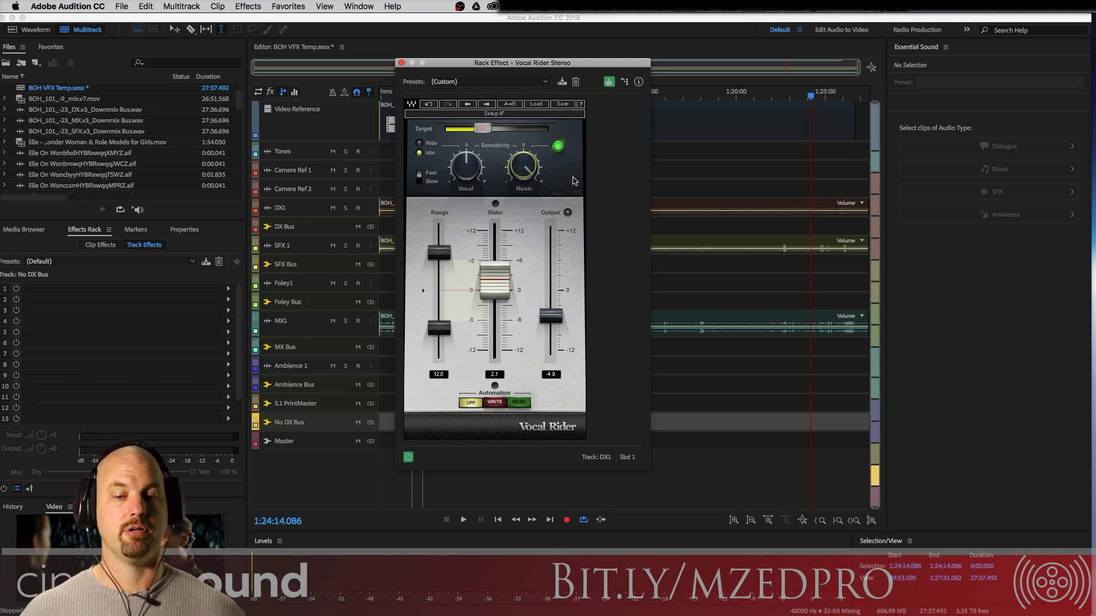
pyautogui.press('space')
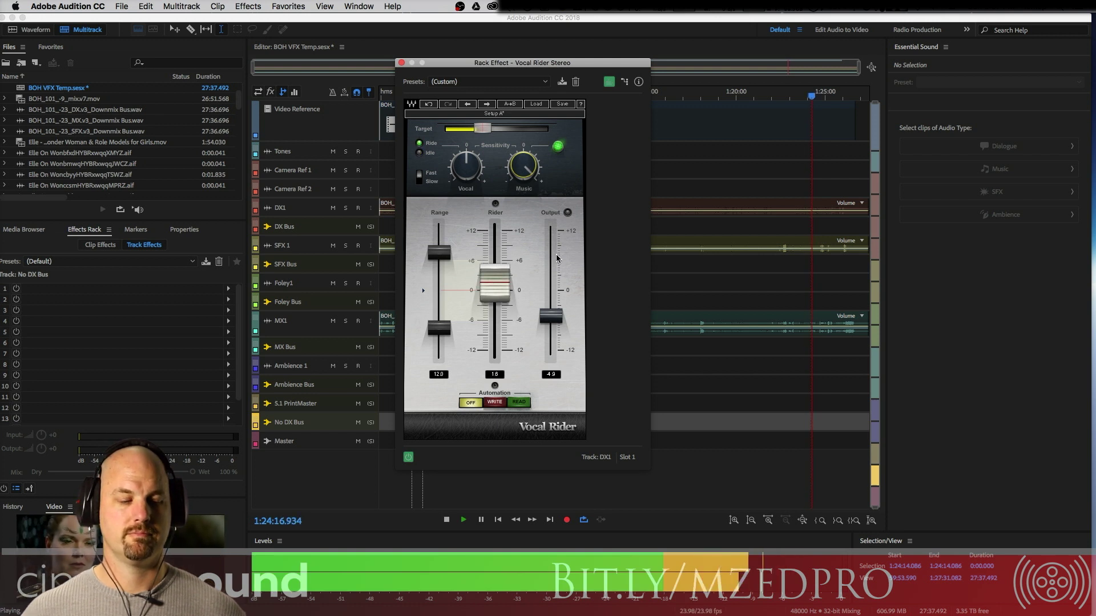
pyautogui.press('space')
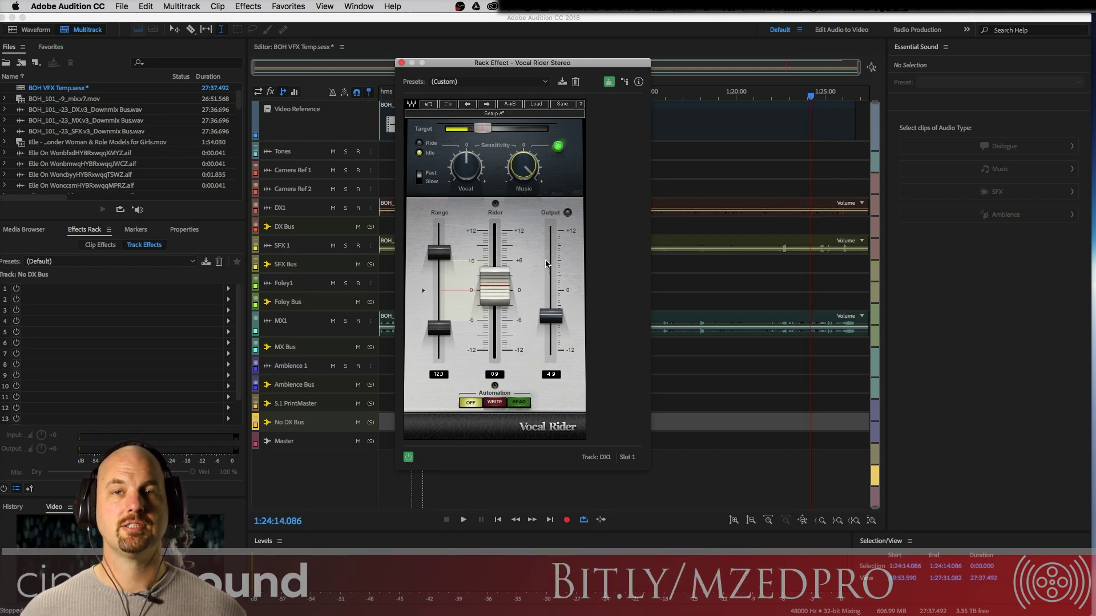
# Switch Music detection off and play the scene to compare against detection on
pyautogui.click(538, 186)
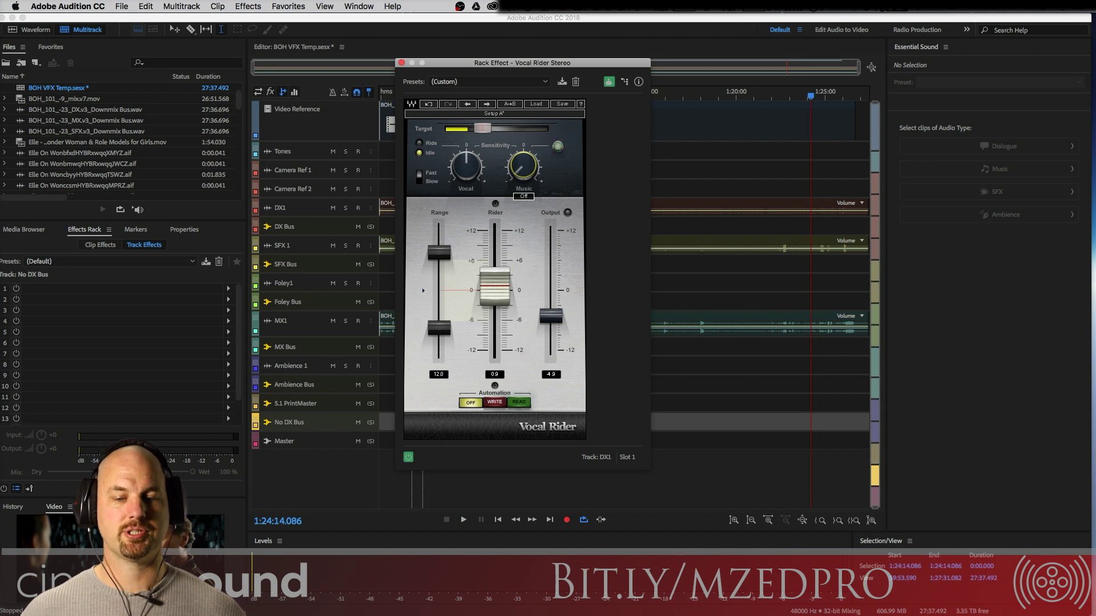
pyautogui.press('space')
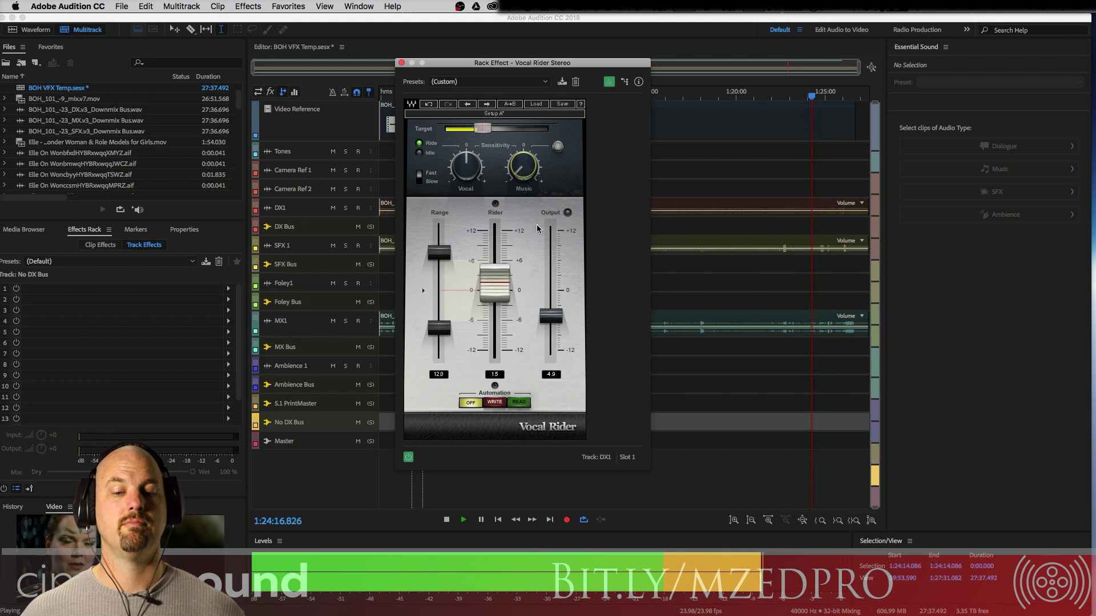
pyautogui.press('space')
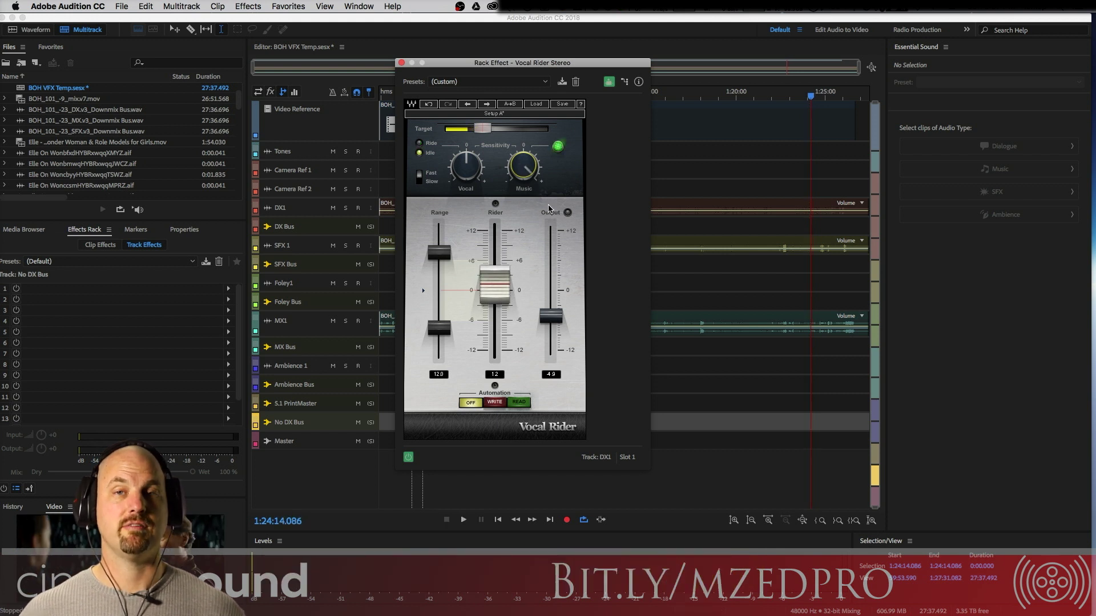
pyautogui.press('space')
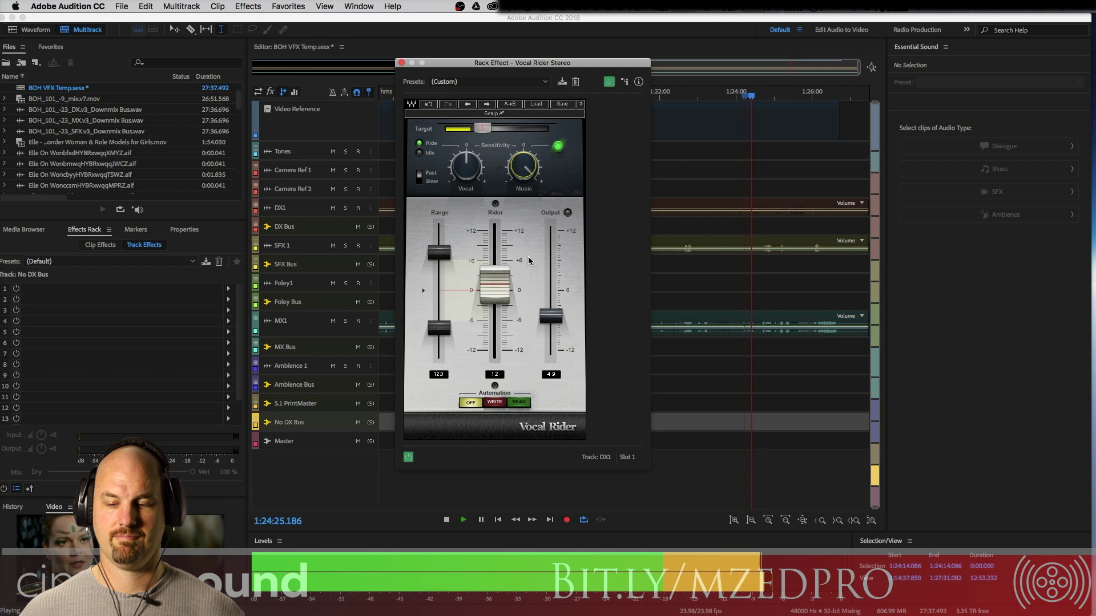
pyautogui.press('space')
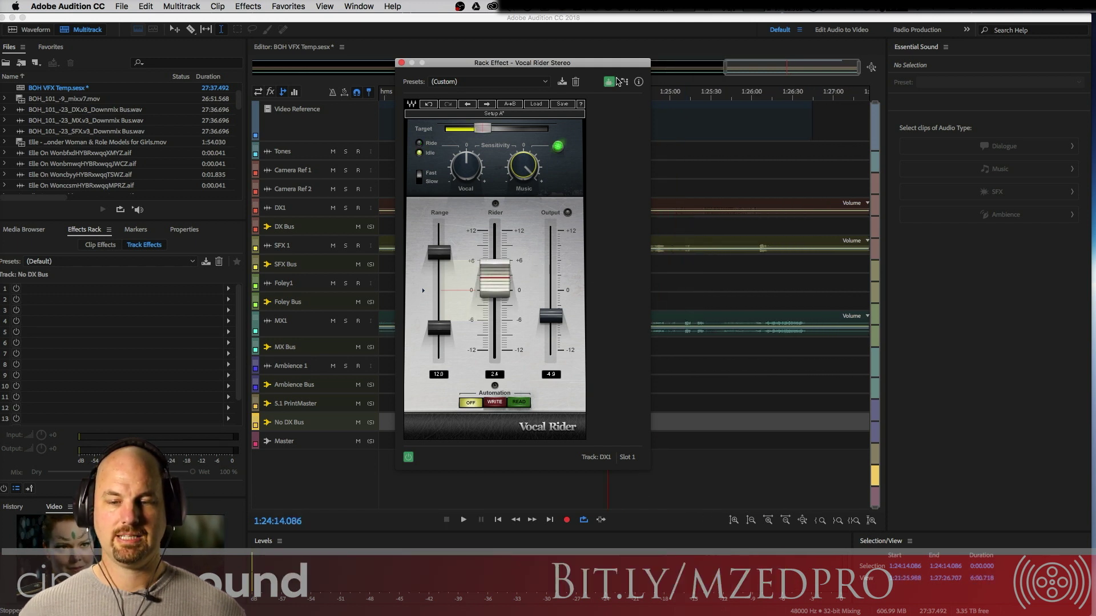
# Move the Rack Effect window aside, place the playhead near 1:24:25.929, and zoom into the timeline
pyautogui.moveTo(615, 68); pyautogui.dragTo(364, 57)
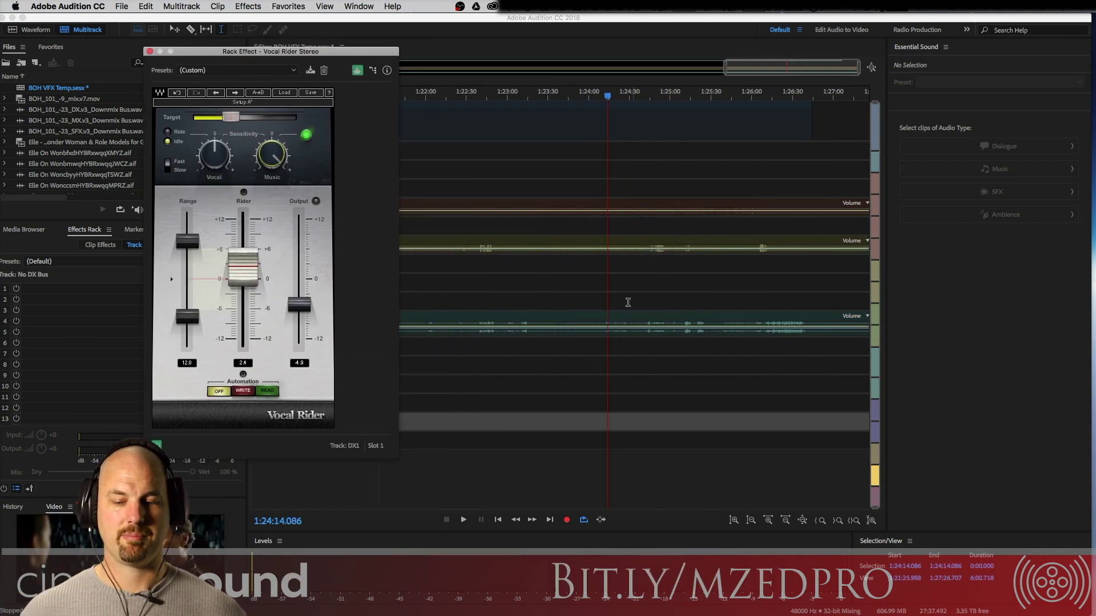
pyautogui.click(606, 303)
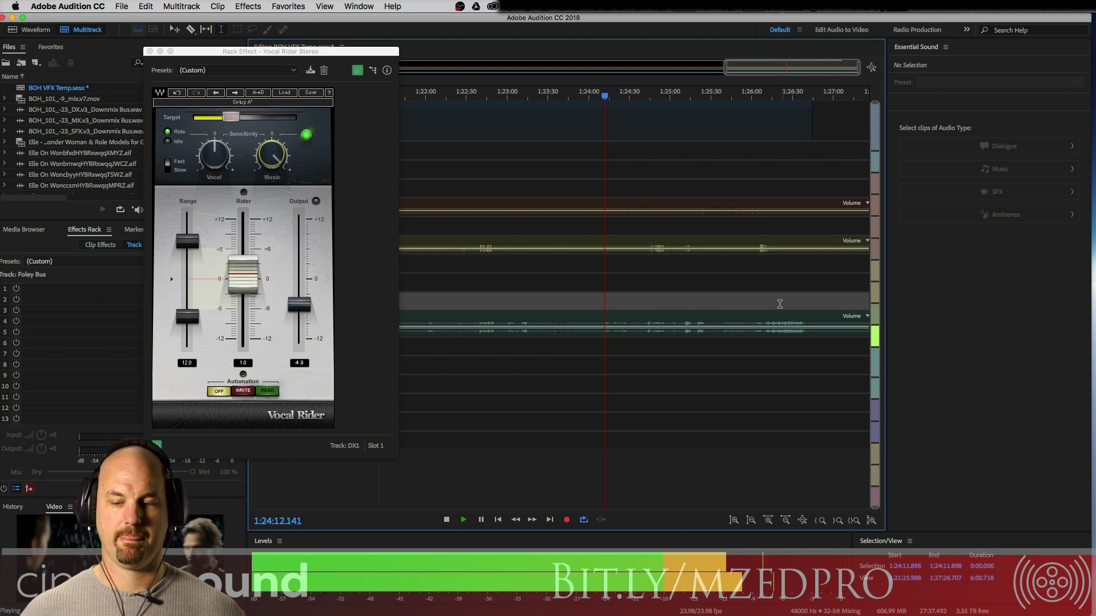
pyautogui.click(754, 295)
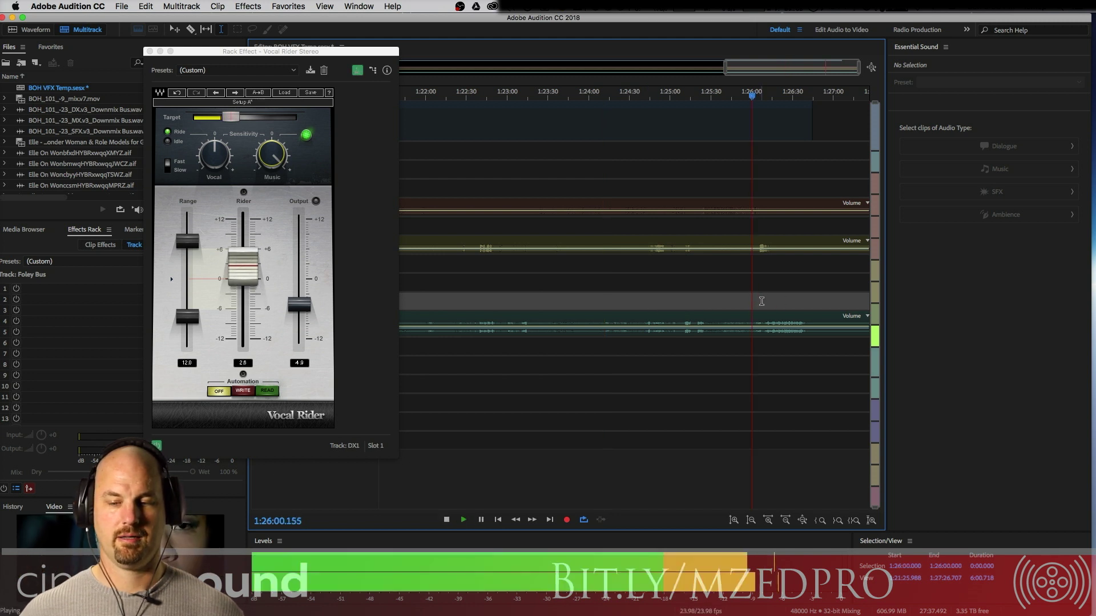
pyautogui.click(657, 303)
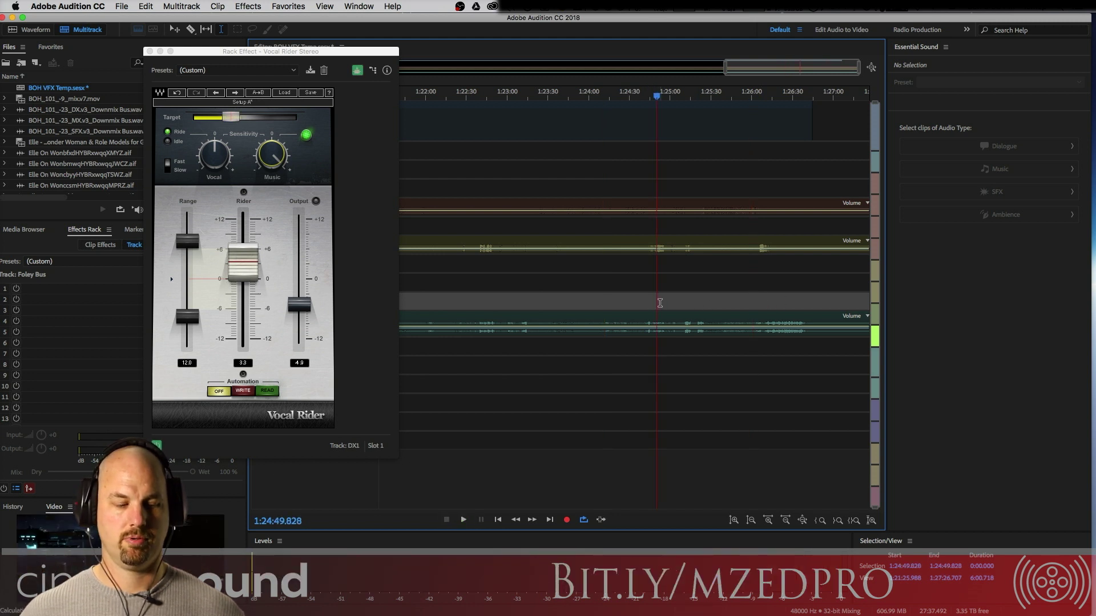
pyautogui.click(625, 303)
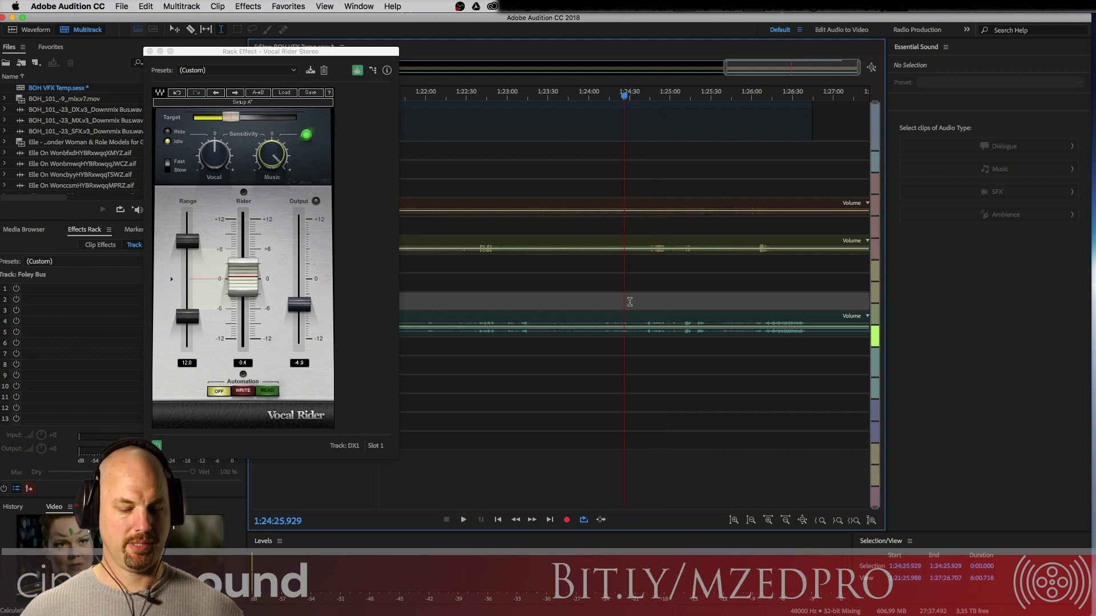
pyautogui.press('=')
pyautogui.press('space')
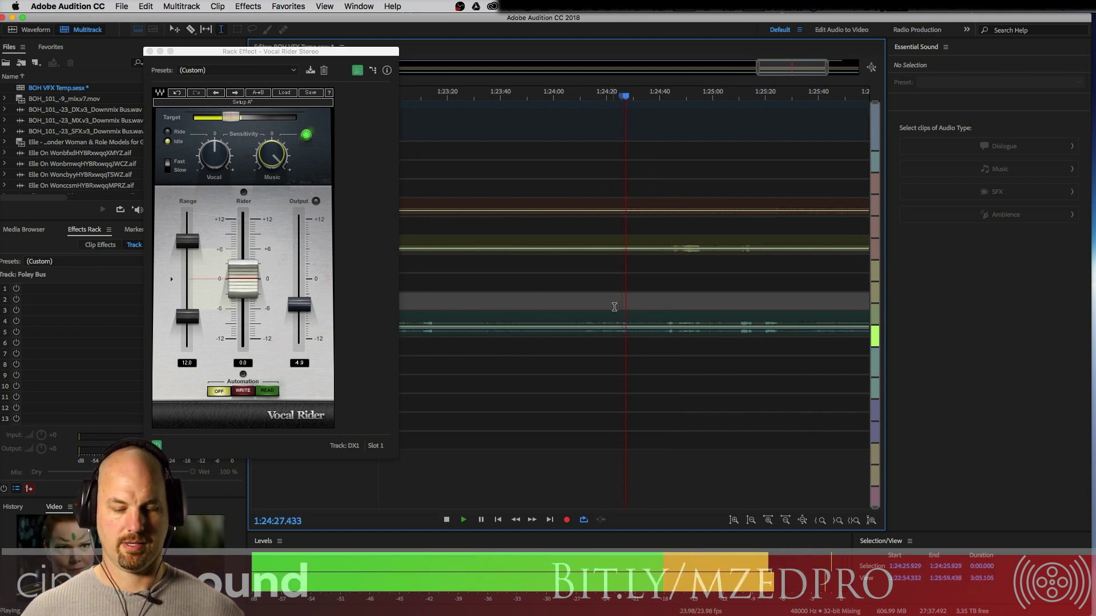
pyautogui.press('=')
pyautogui.press('=')
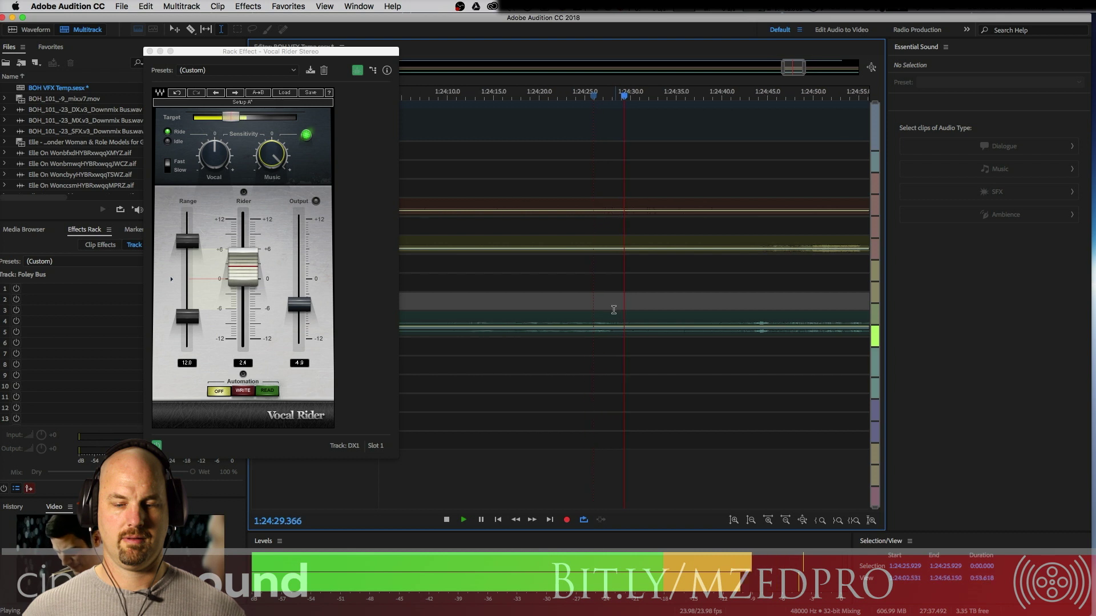
pyautogui.press('=')
pyautogui.press('space')
# Play the dialogue from 1:24:21.533 twice, bringing the Vocal Rider window into focus
pyautogui.click(526, 307)
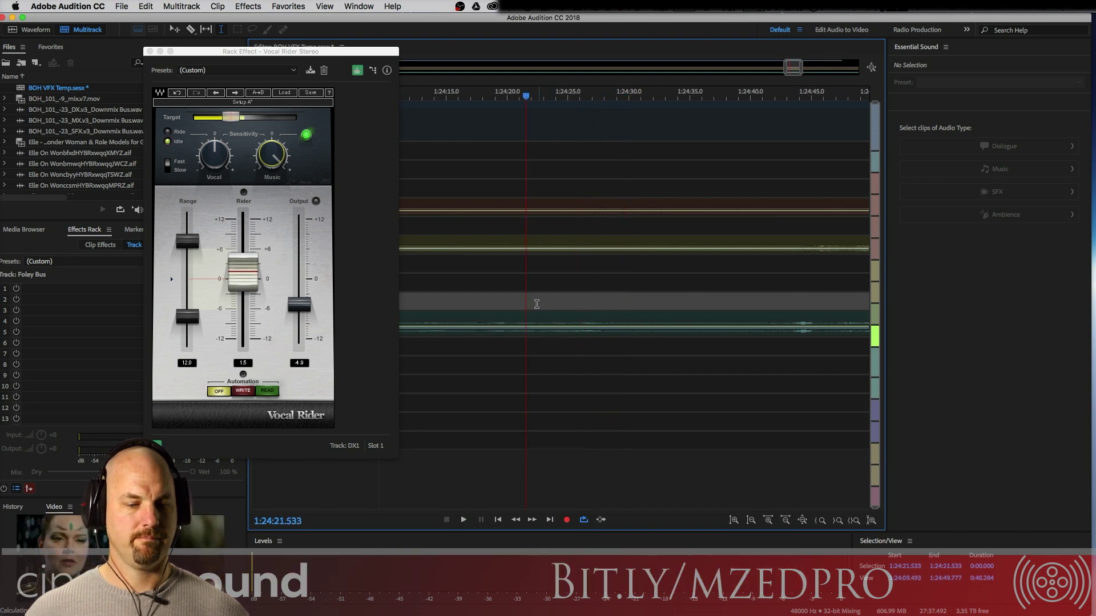
pyautogui.press('space')
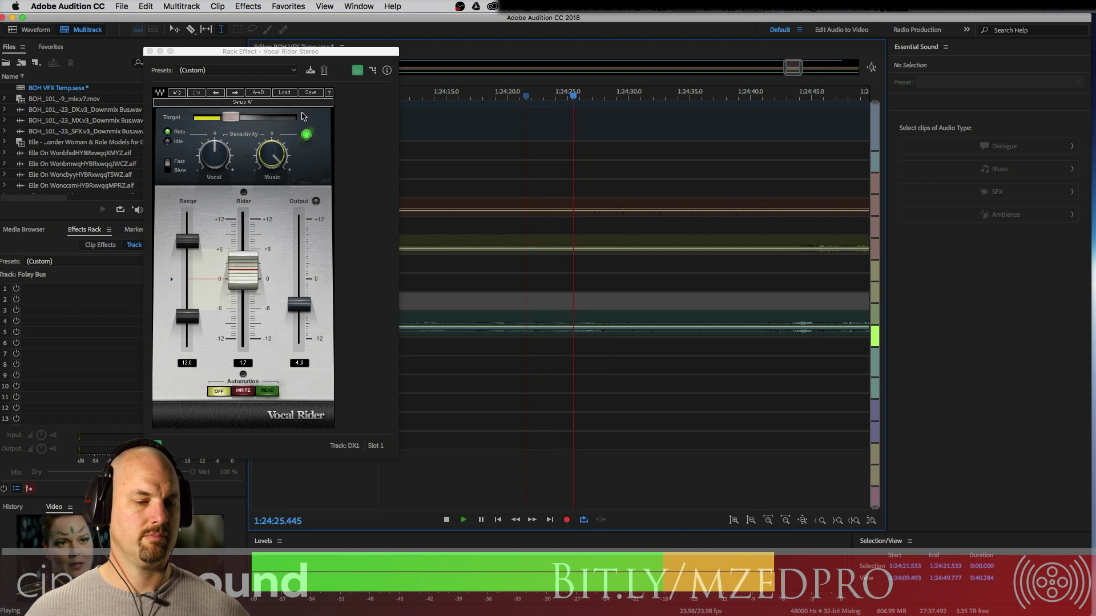
pyautogui.press('space')
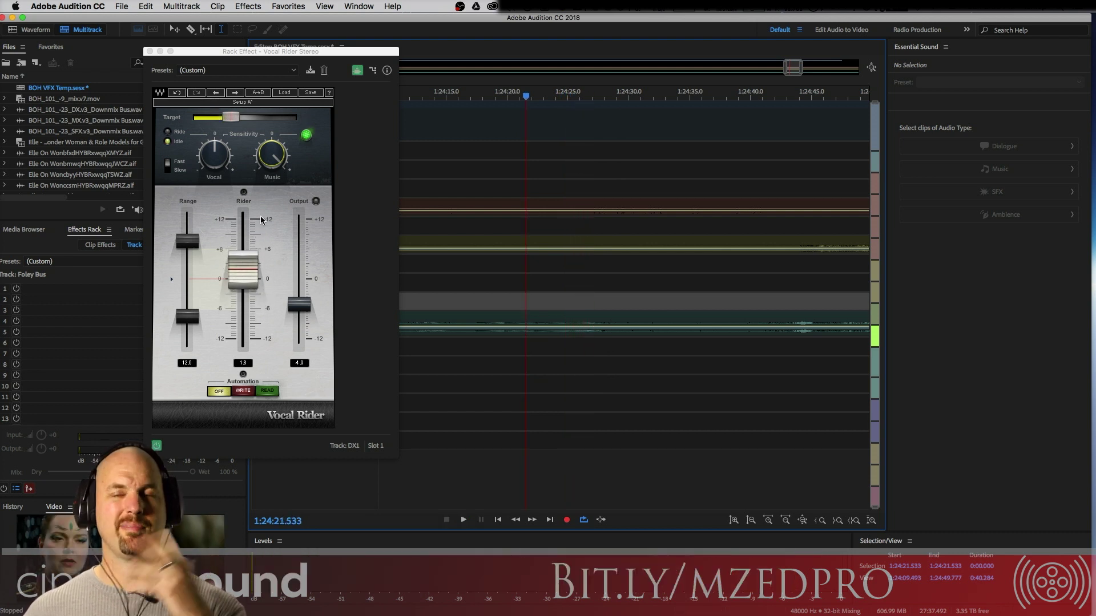
pyautogui.click(284, 156)
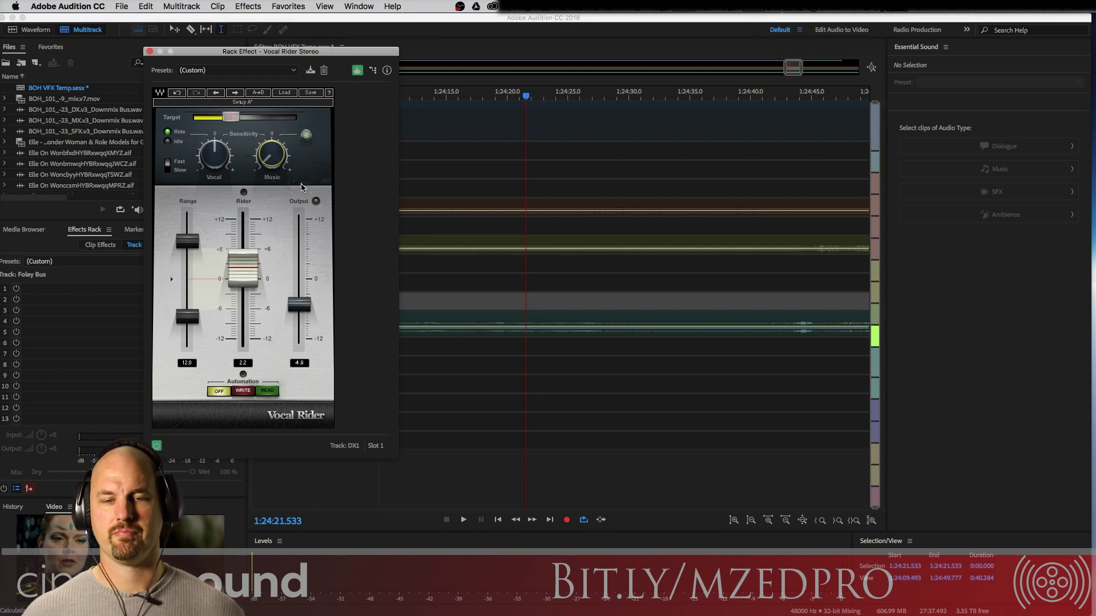
pyautogui.press('space')
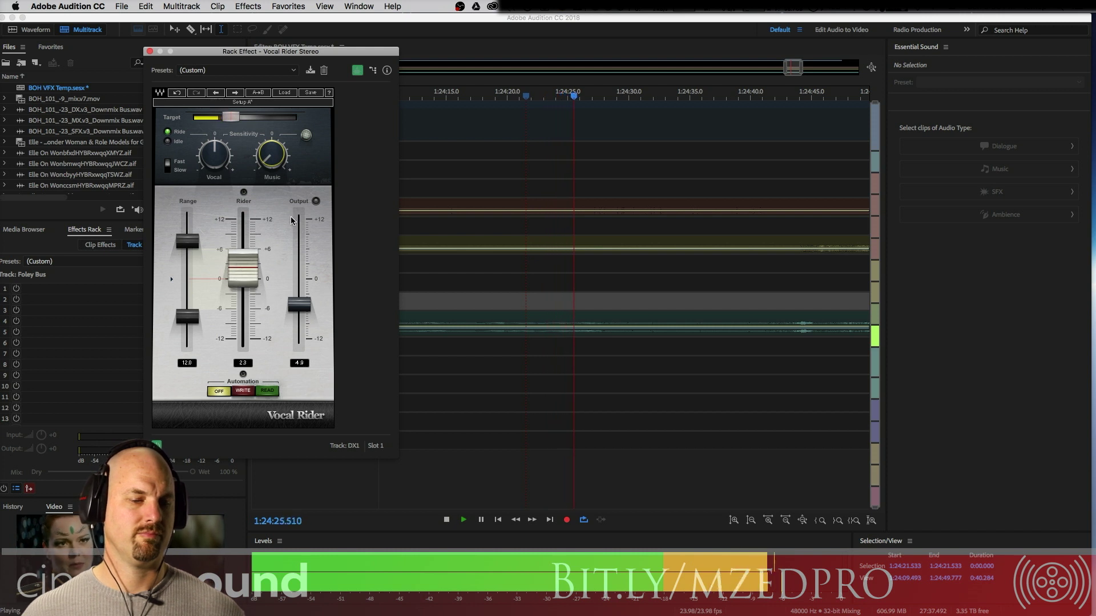
pyautogui.press('space')
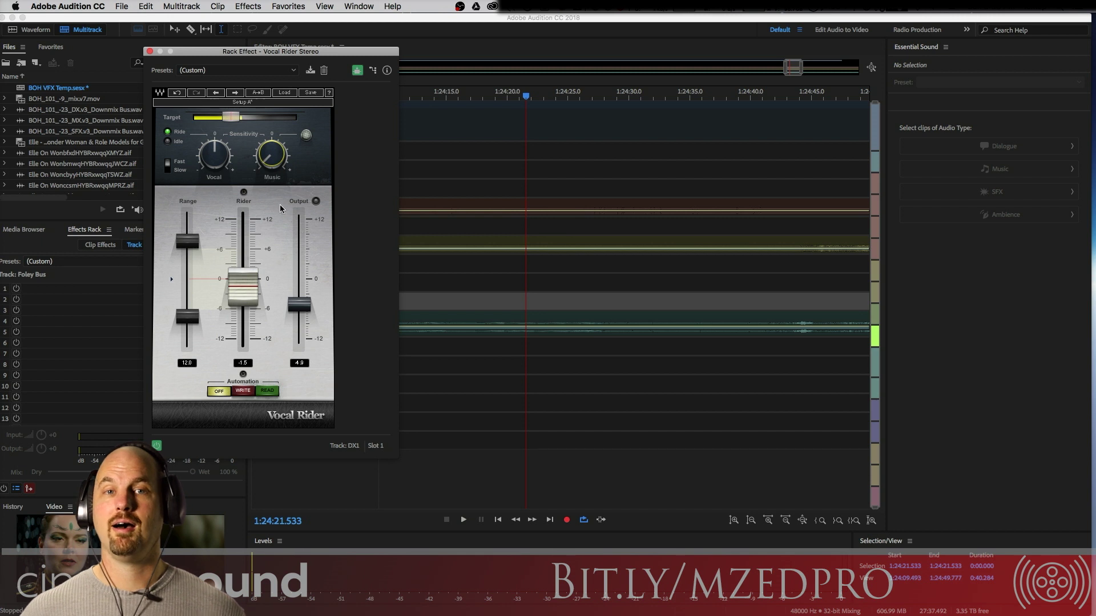
# Turn the Vocal Rider's Music sensitivity up and play the passage again
pyautogui.moveTo(280, 166); pyautogui.dragTo(290, 171)
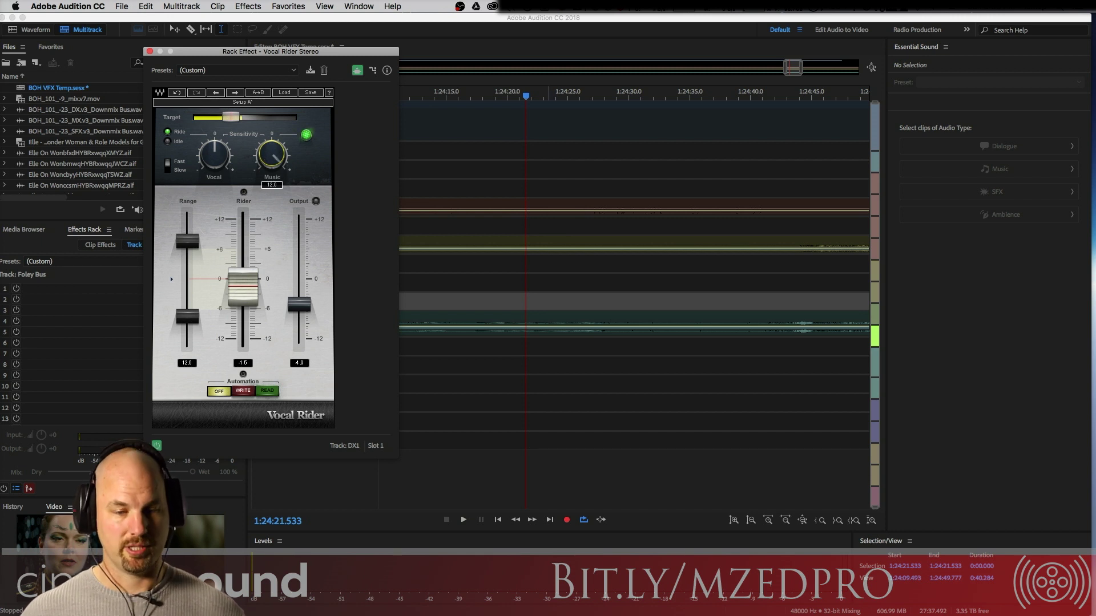
pyautogui.press('space')
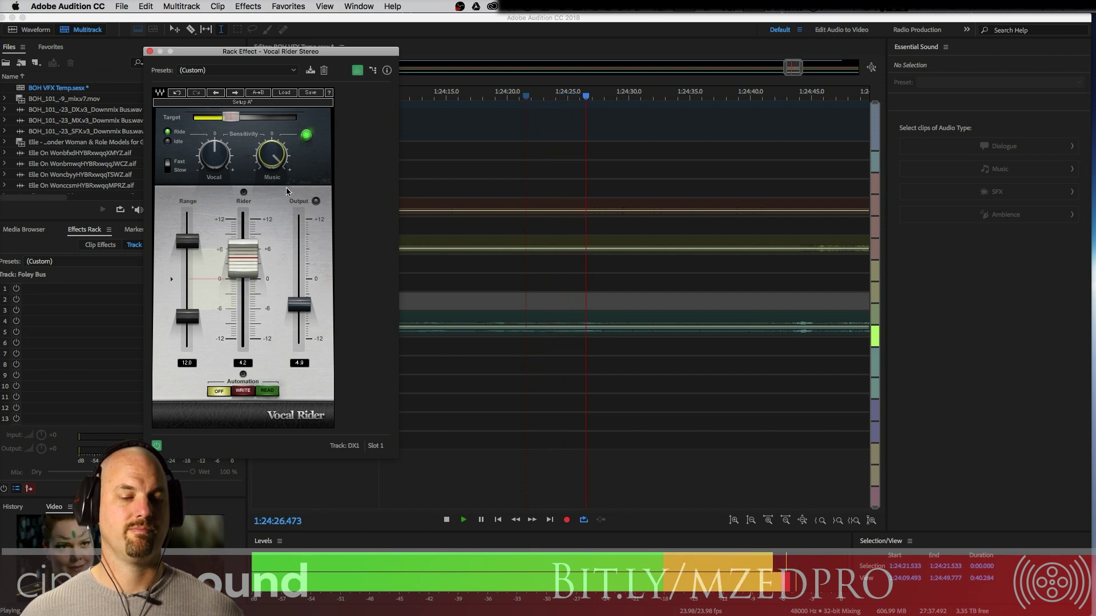
pyautogui.press('space')
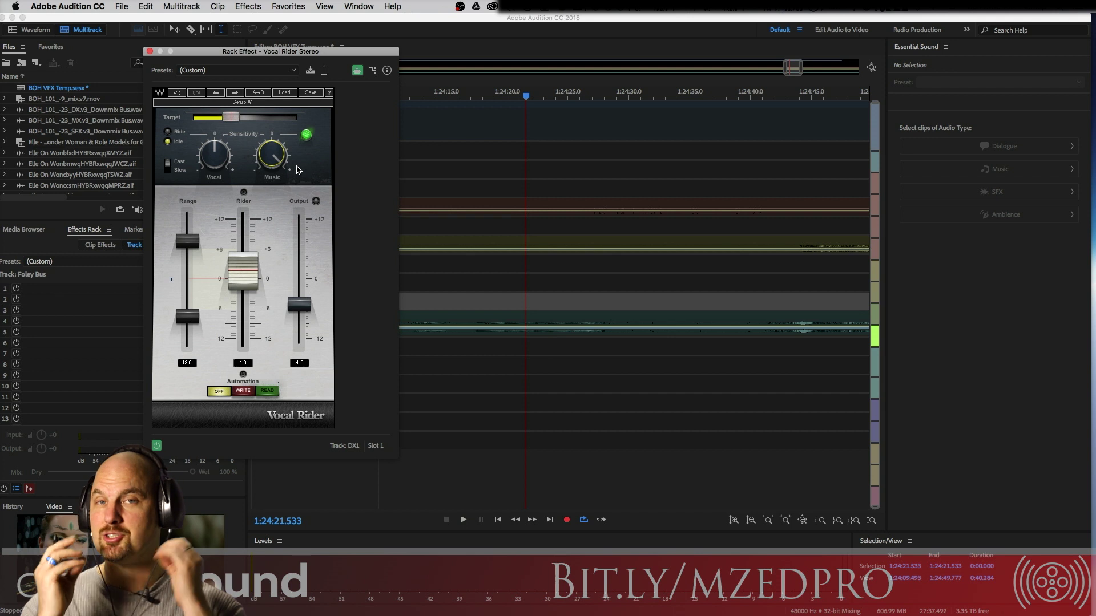